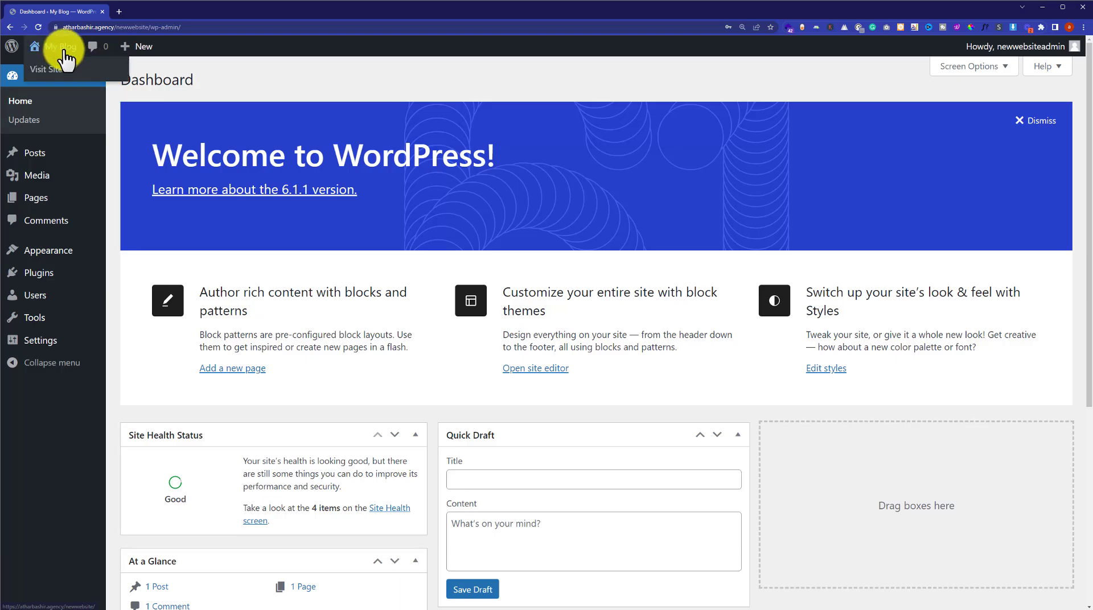
View the live 'My Blog' front page in a new tab, then go back to the Dashboard.
click(60, 67)
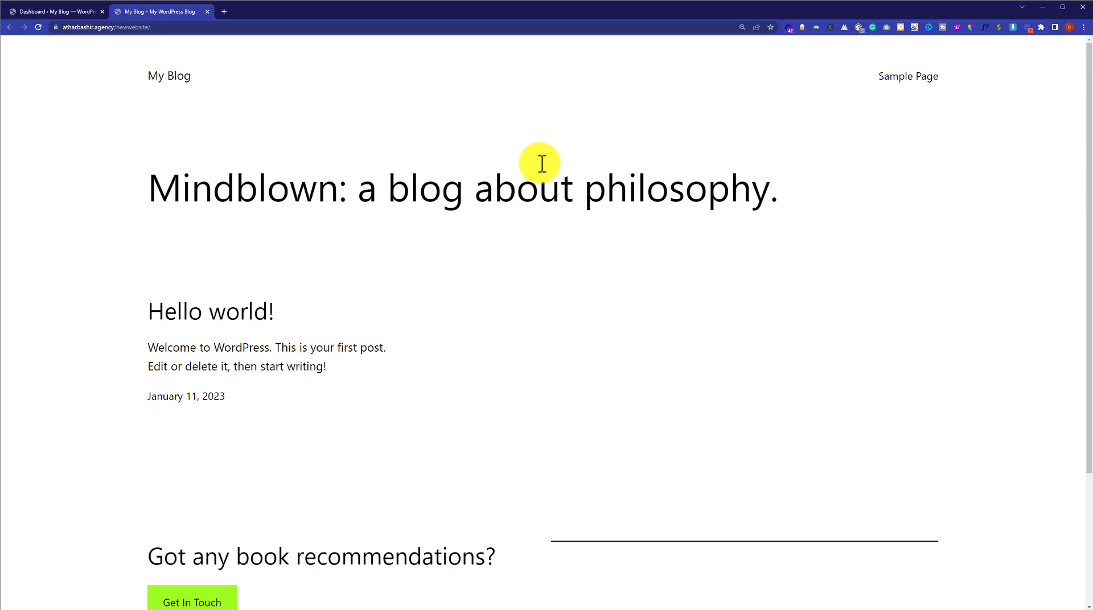
click(58, 10)
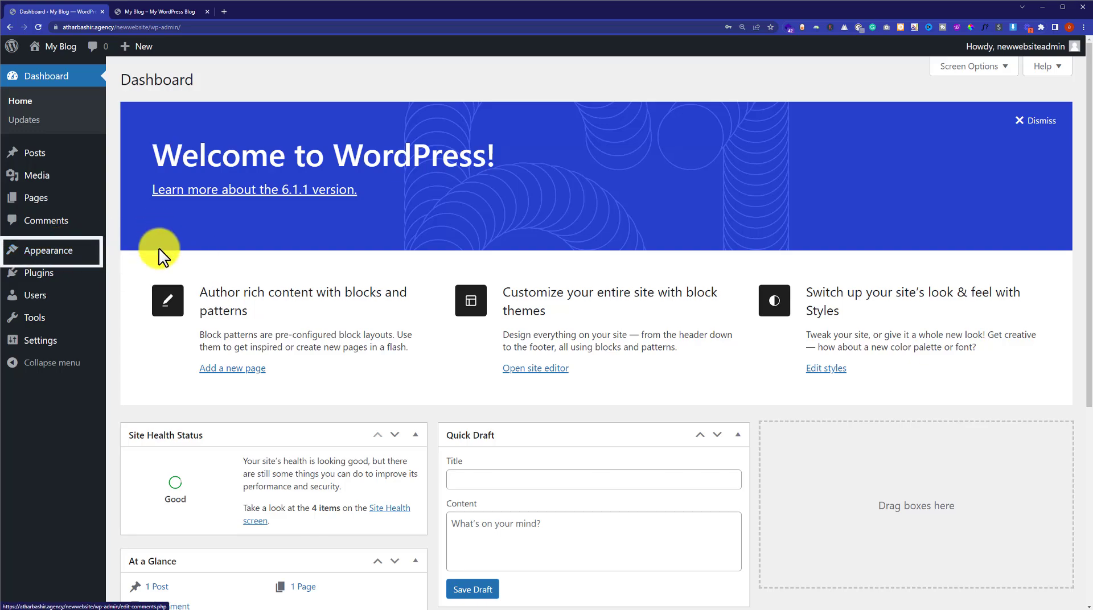
Search the theme directory for 'astra' and install the Astra theme.
click(121, 250)
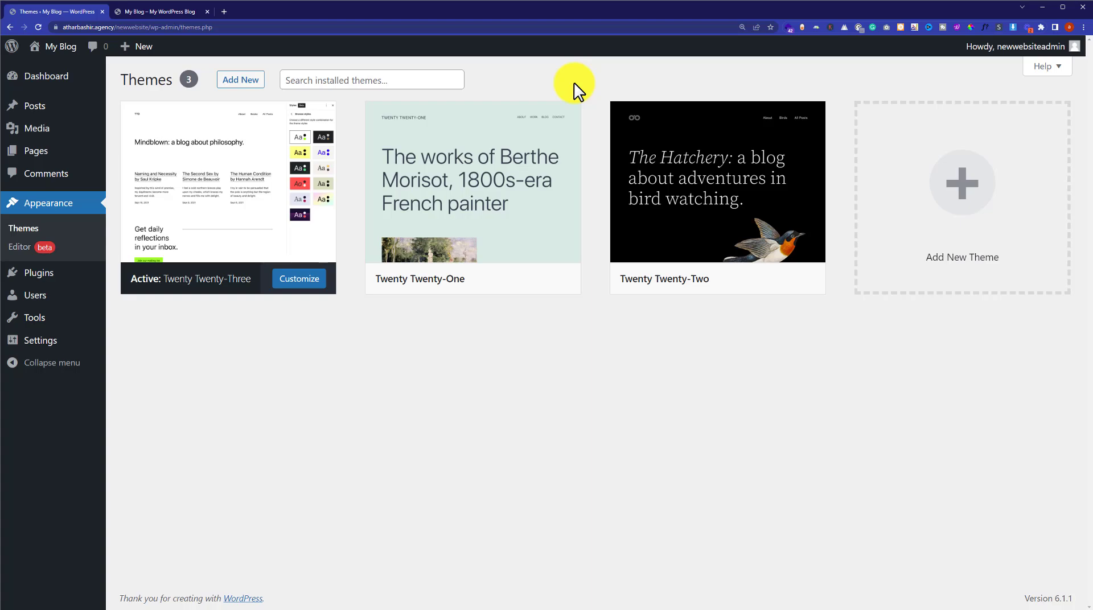
click(239, 80)
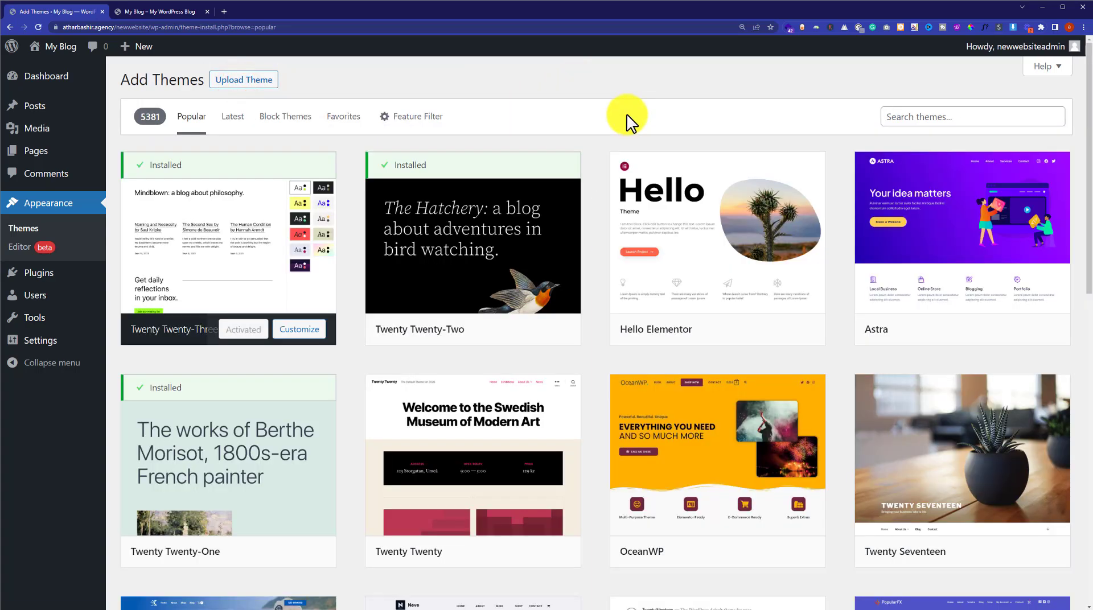
click(945, 119)
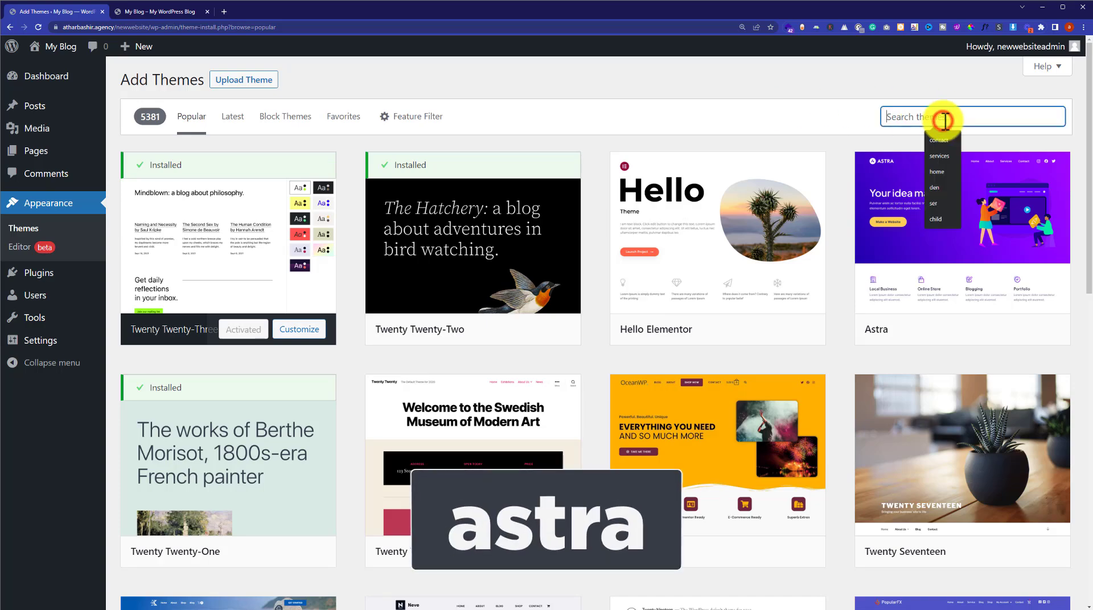
text(astra)
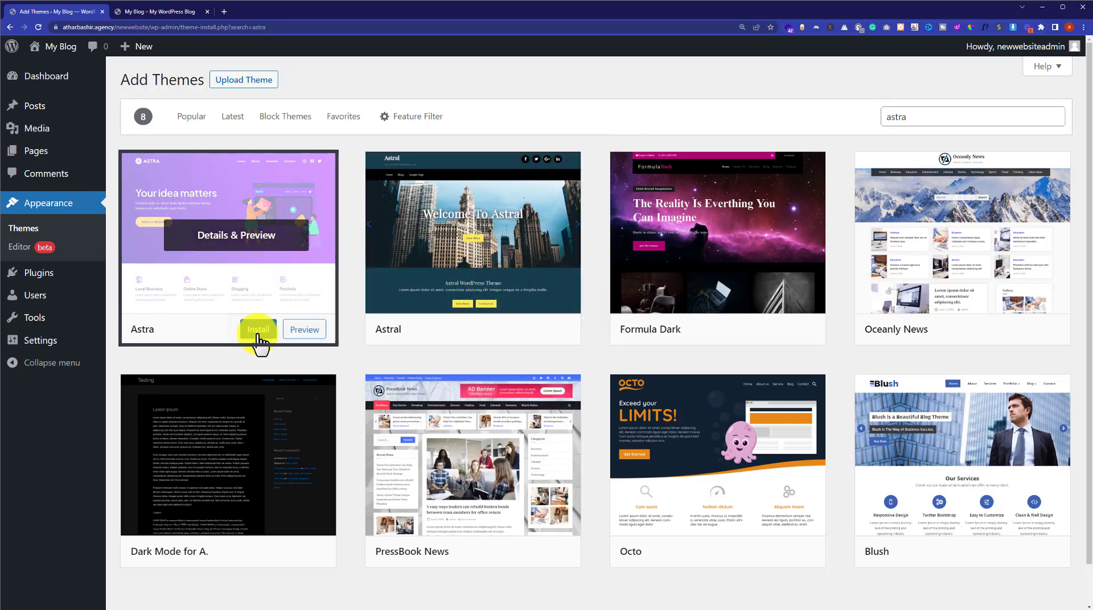
click(258, 330)
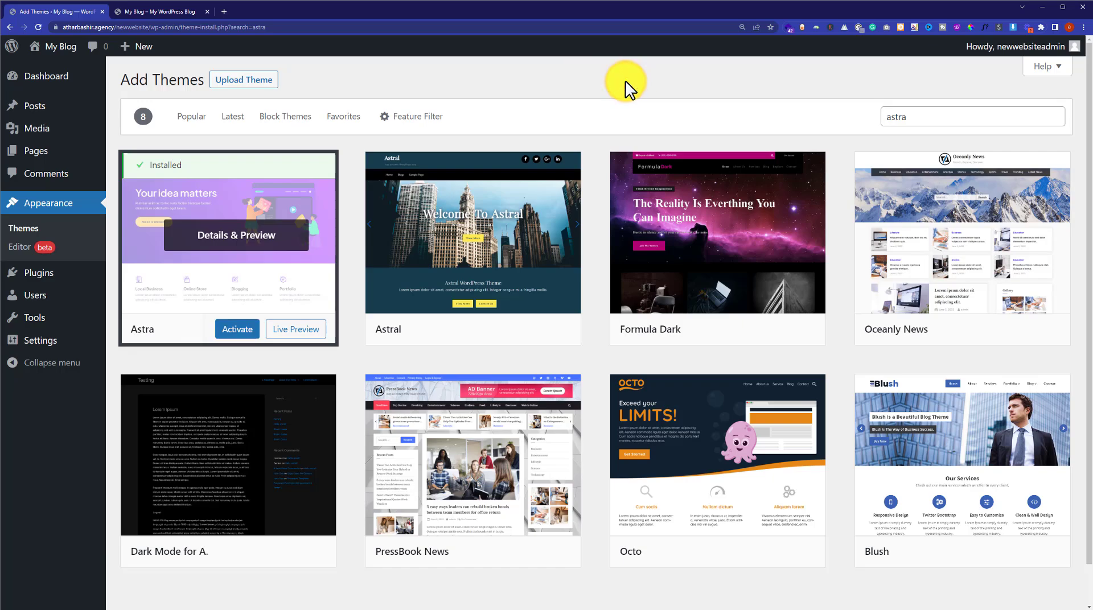
Activate Astra and open the 'starter templates' link from its welcome notice.
click(234, 331)
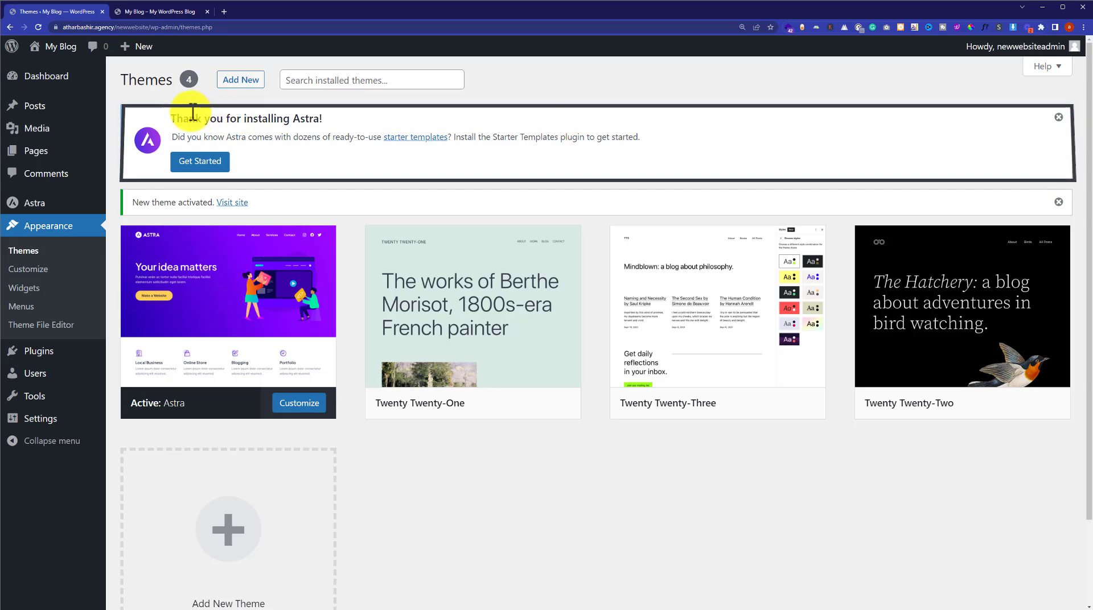
drag(176, 118, 324, 121)
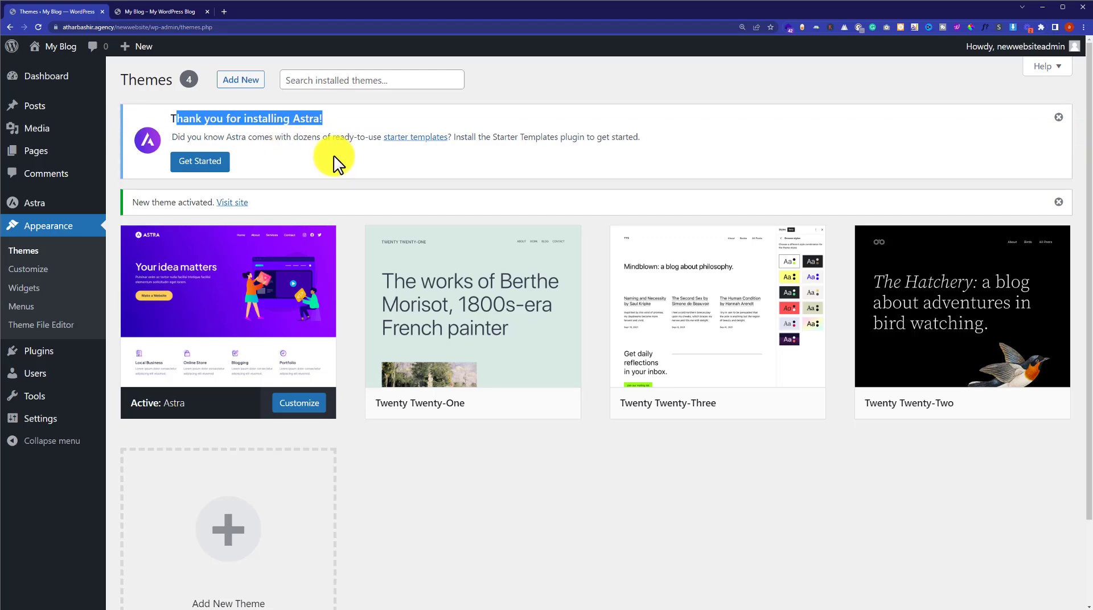
click(419, 142)
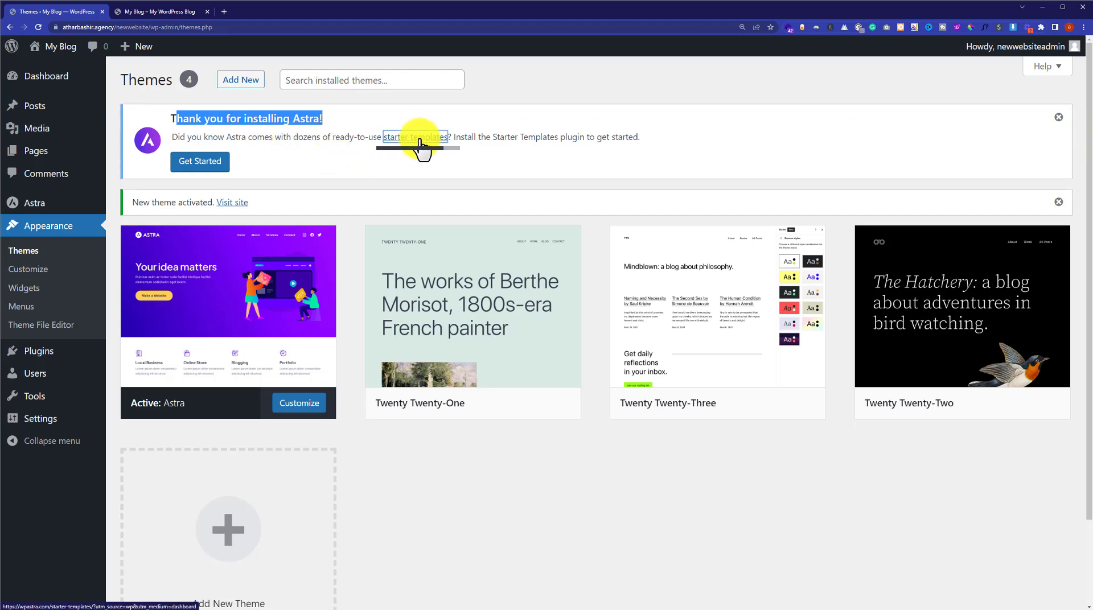
click(142, 11)
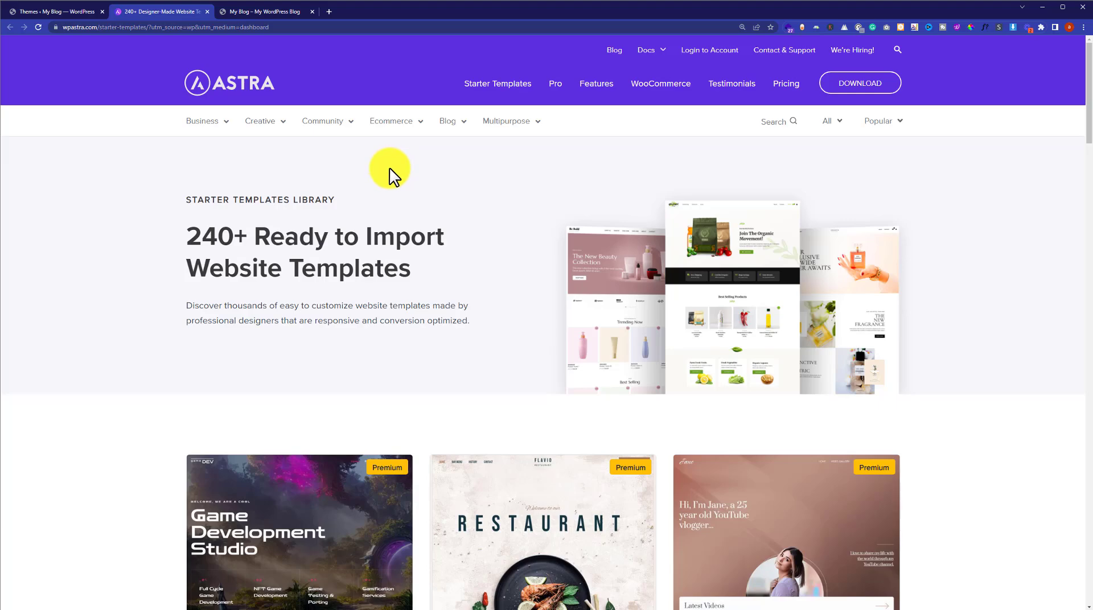
scroll(389, 169, down, 5)
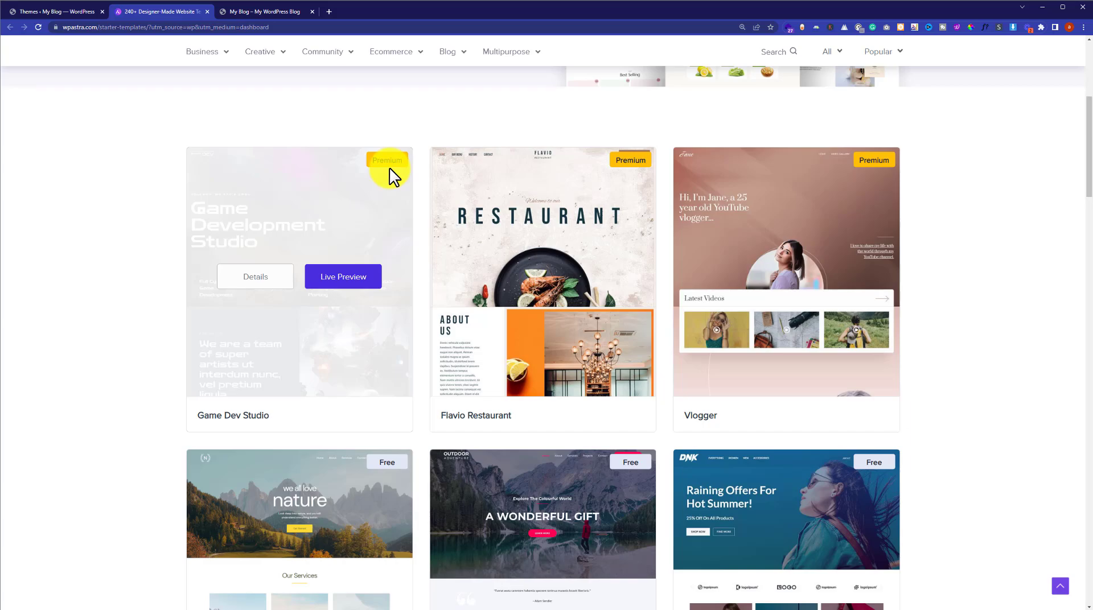
scroll(389, 168, down, 8)
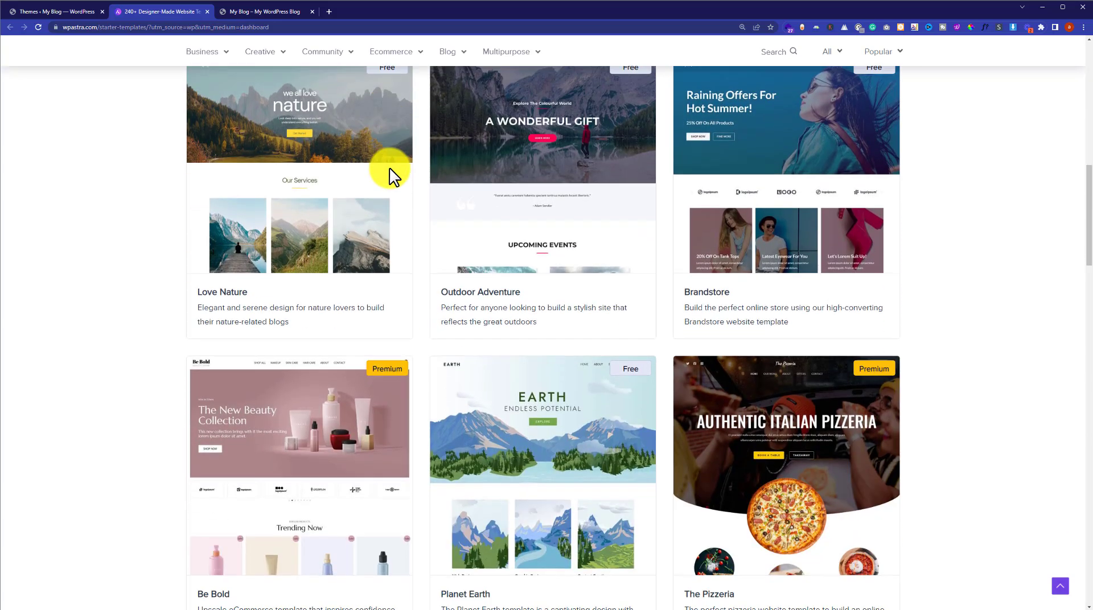
key(ctrl+shift+Tab)
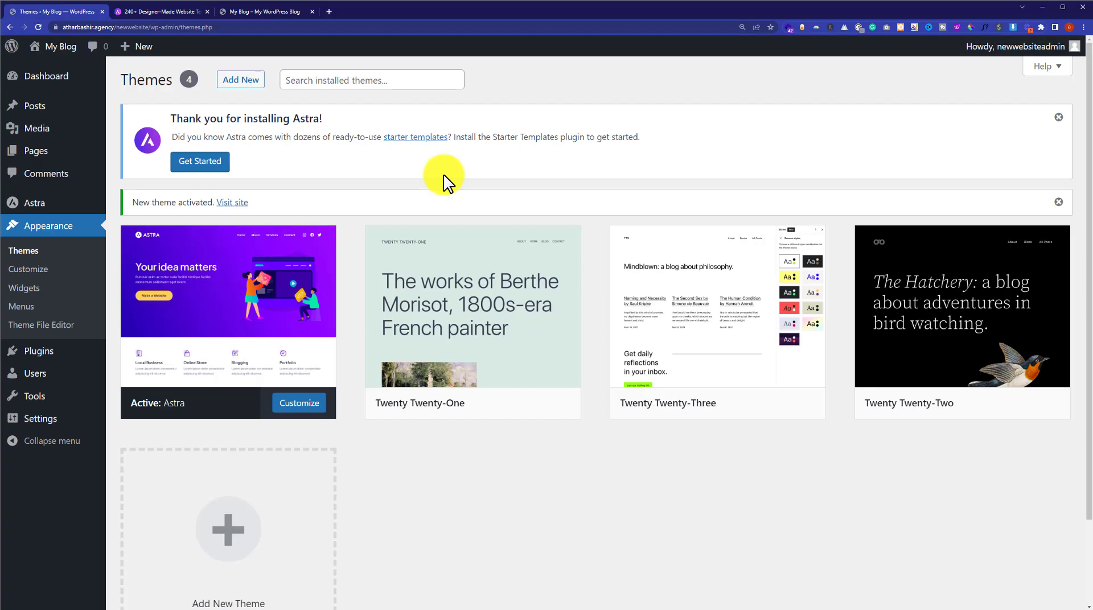
Get started with Astra Starter Templates and choose Build Your Website Now.
click(210, 164)
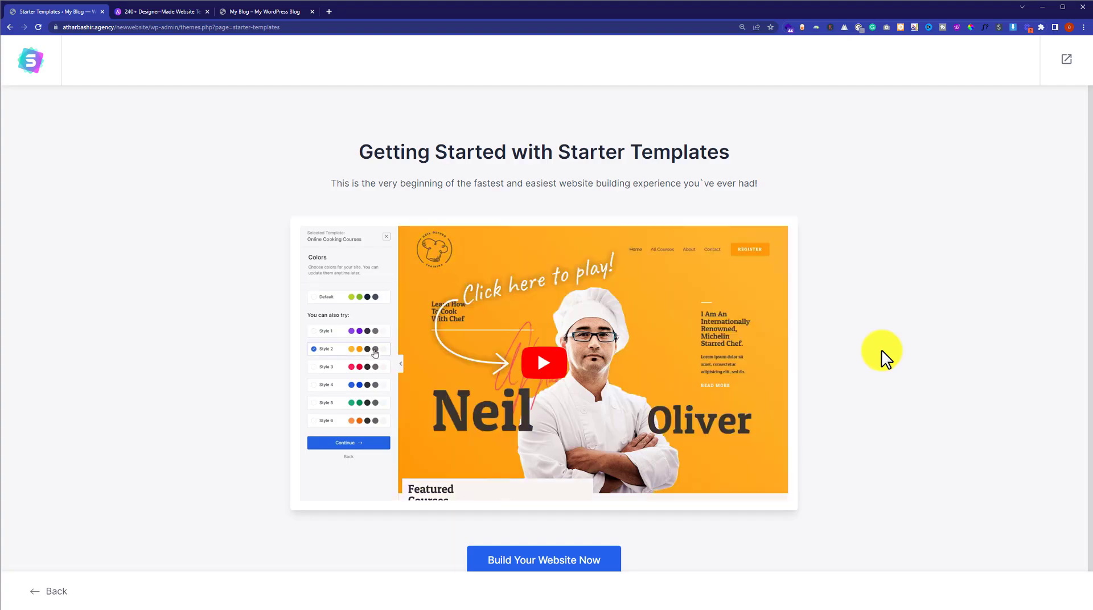
scroll(875, 266, down, 1)
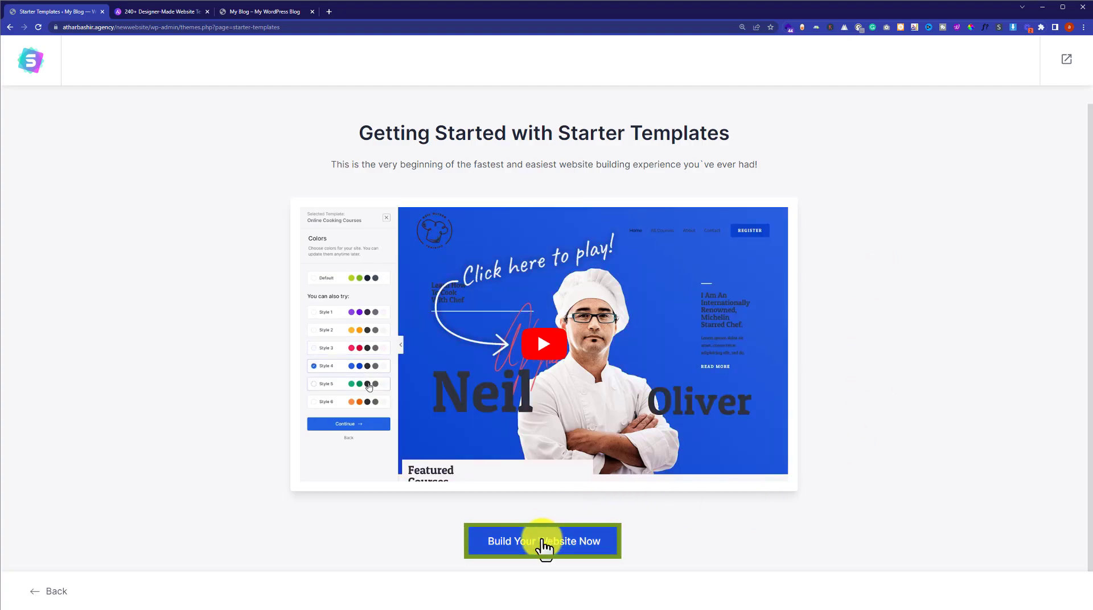
click(542, 540)
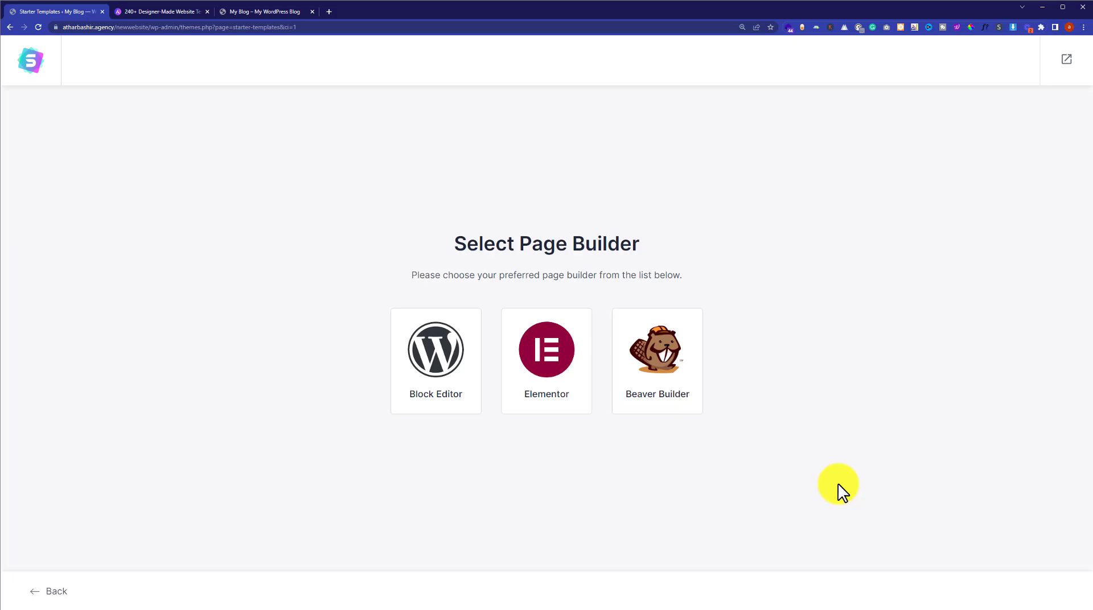
Pick Elementor as the page builder, after a look at the Astra templates website.
click(535, 337)
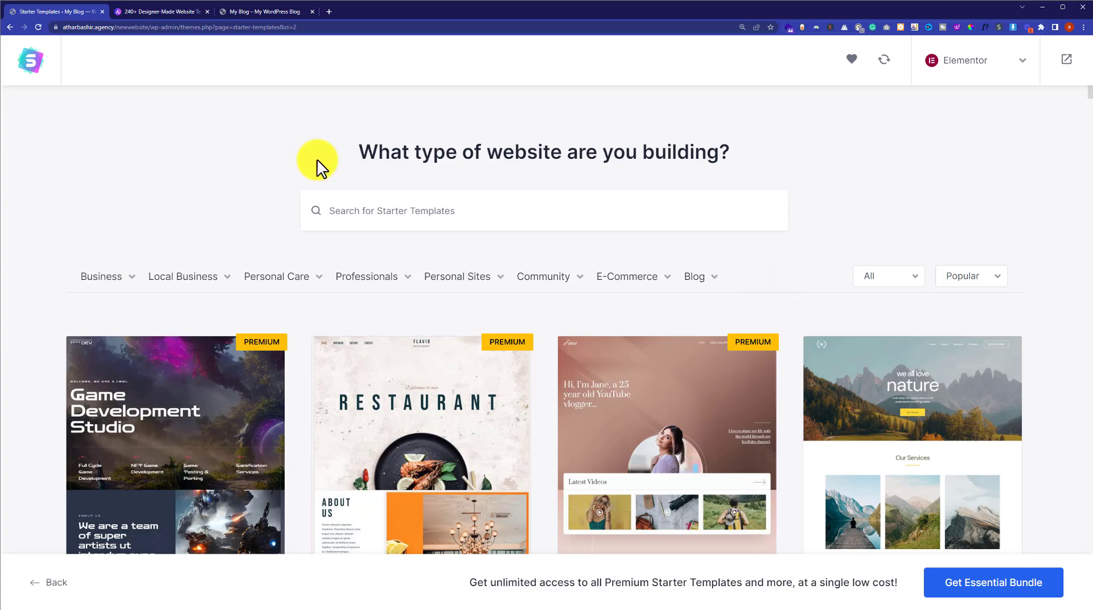
click(154, 11)
scroll(353, 268, down, 10)
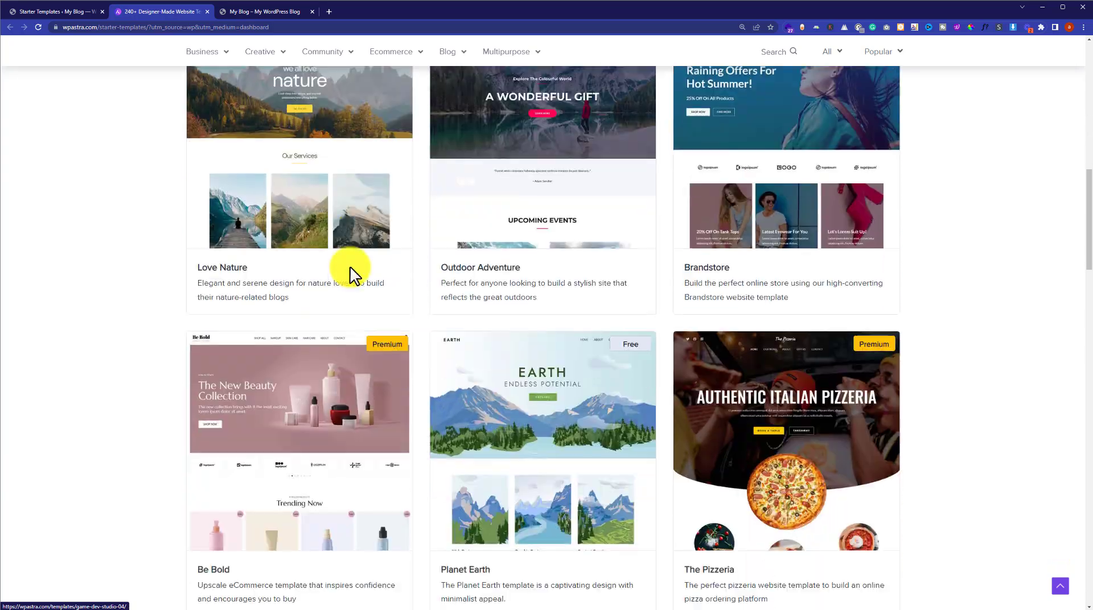
scroll(351, 276, up, 10)
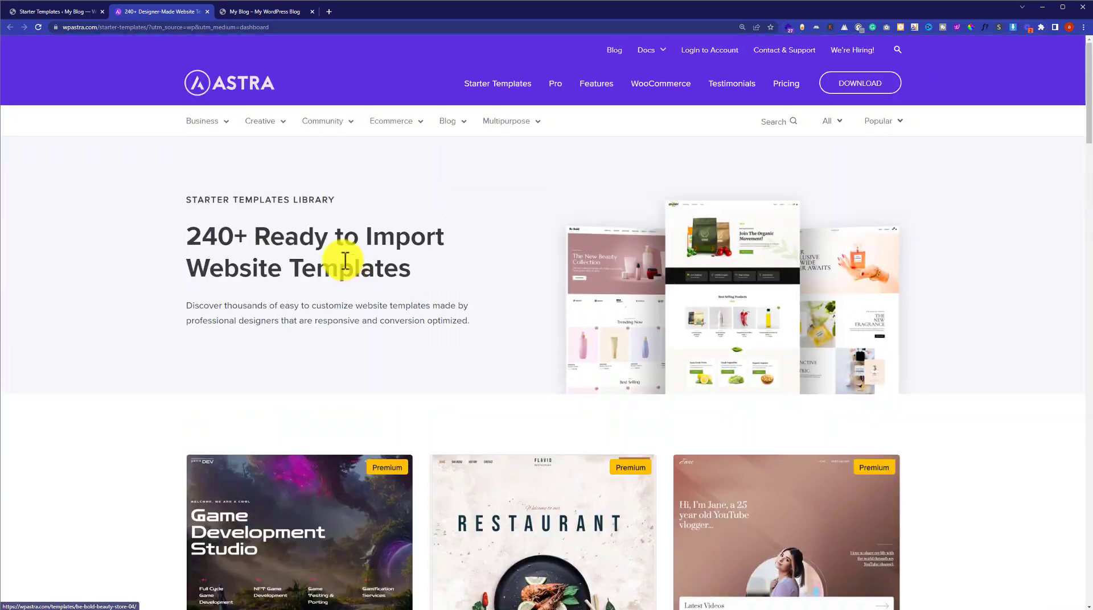
click(27, 11)
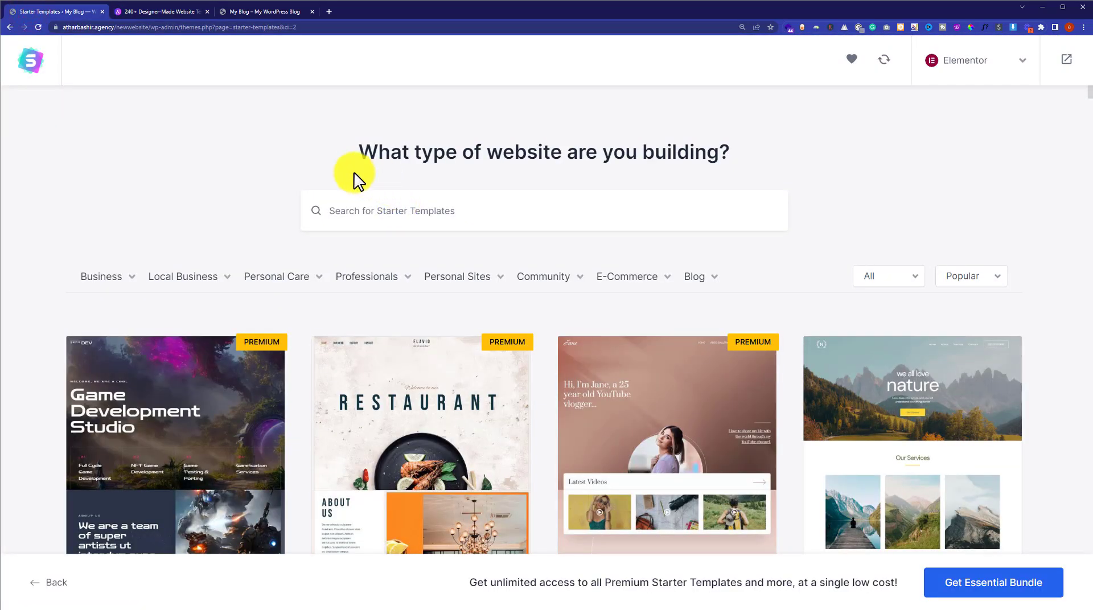
Browse the Business, Local Business, Personal Care, Professionals, Personal Sites, Community, E-Commerce and Blog categories.
click(105, 277)
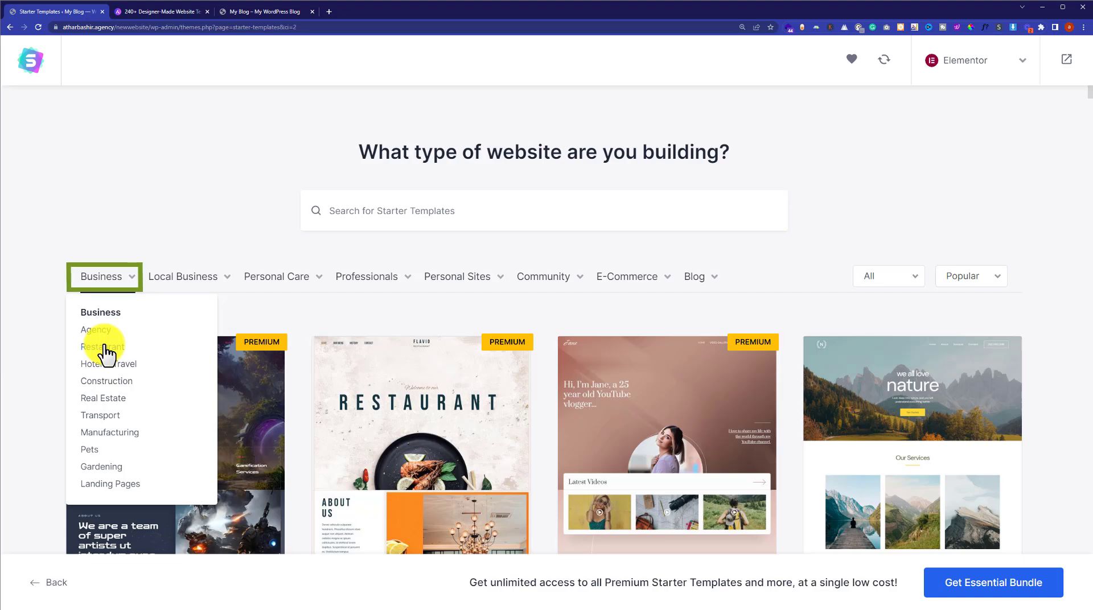
click(185, 278)
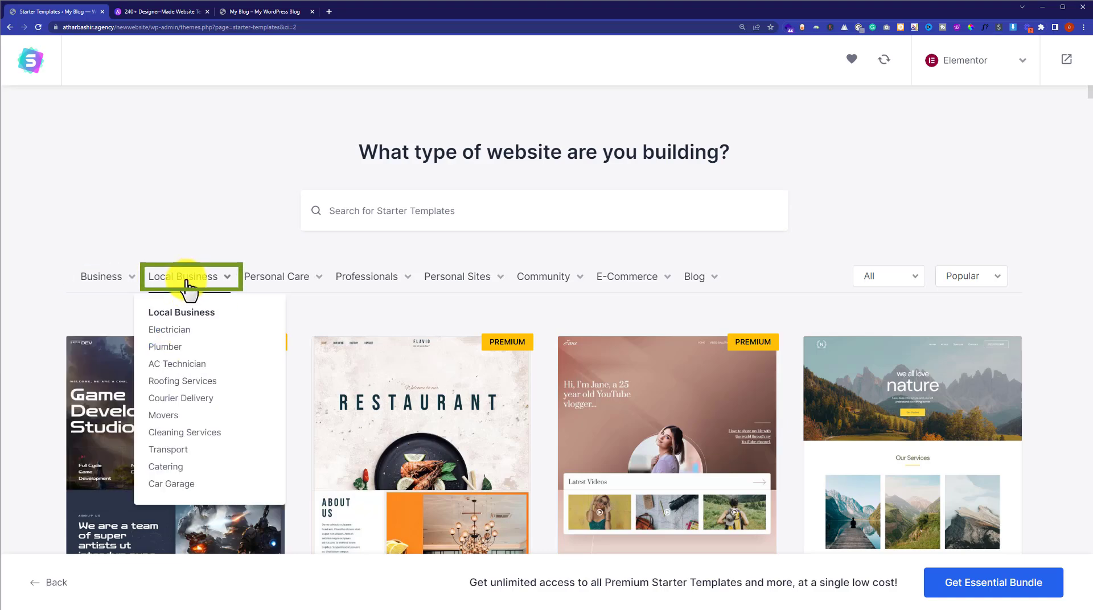
click(285, 278)
click(388, 278)
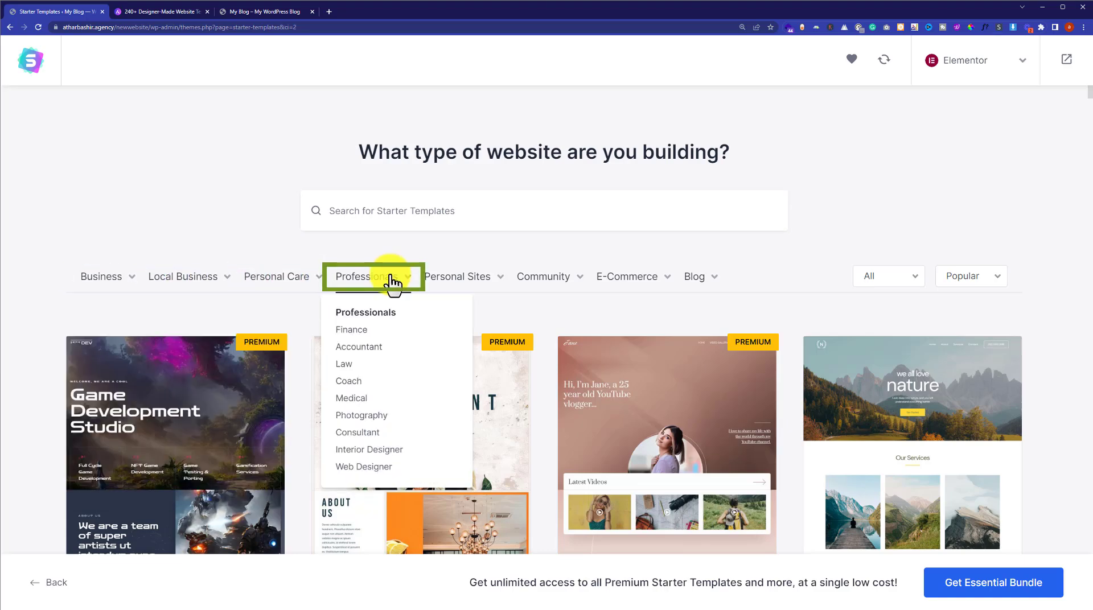
click(464, 277)
click(557, 285)
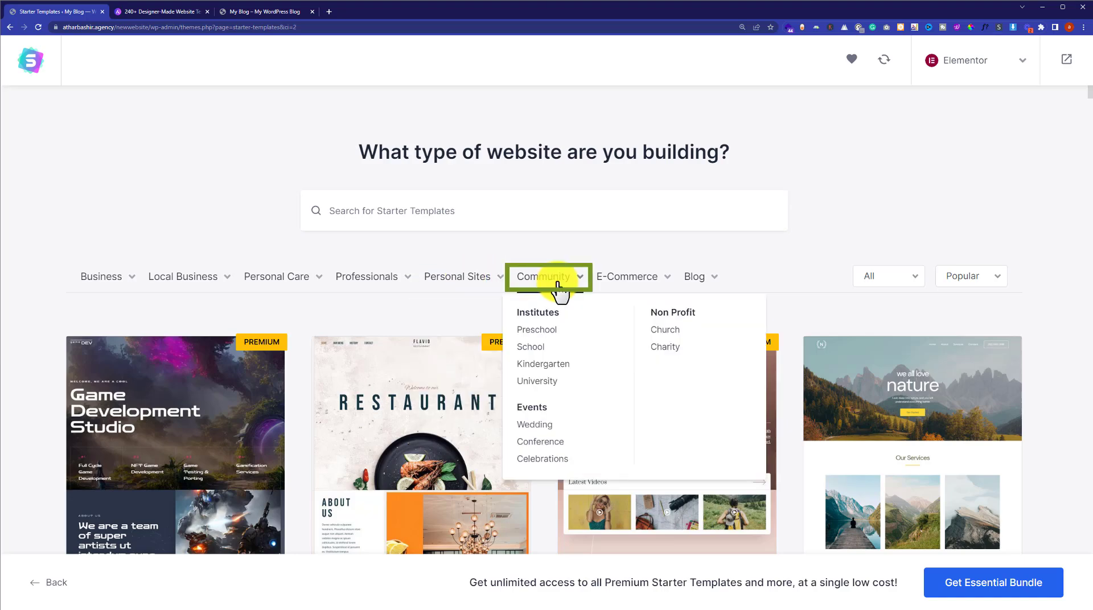
click(657, 284)
click(700, 280)
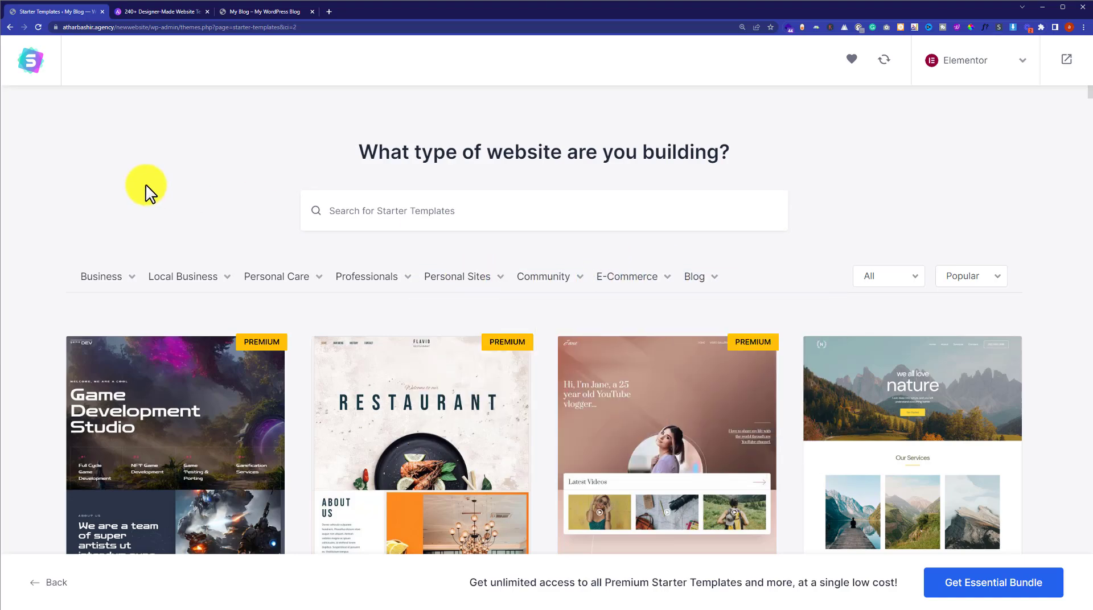
Filter the template gallery to Business > Agency.
click(107, 279)
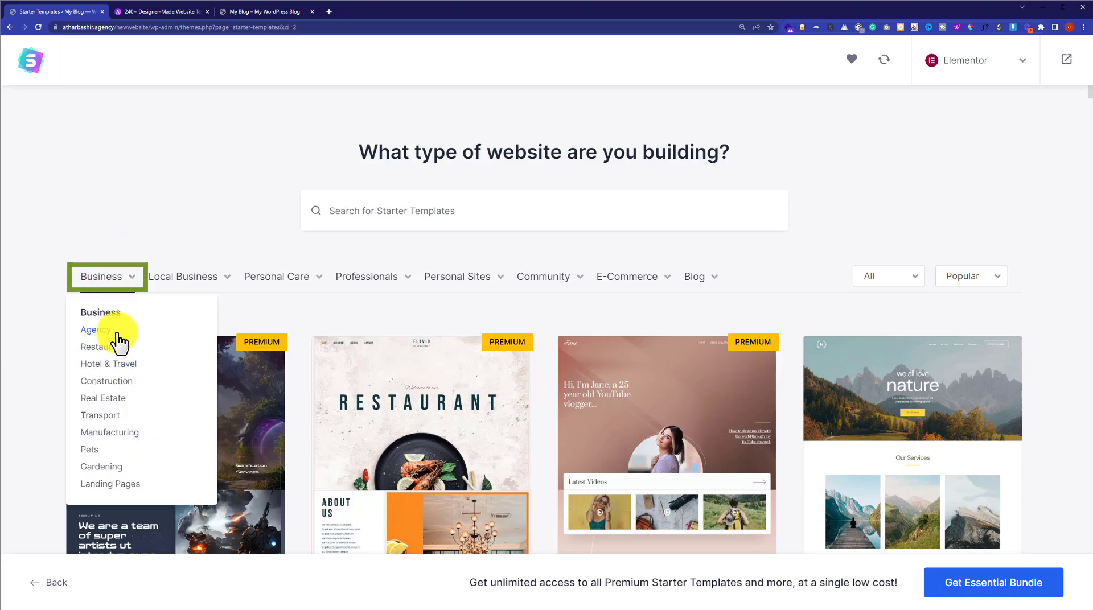
click(98, 329)
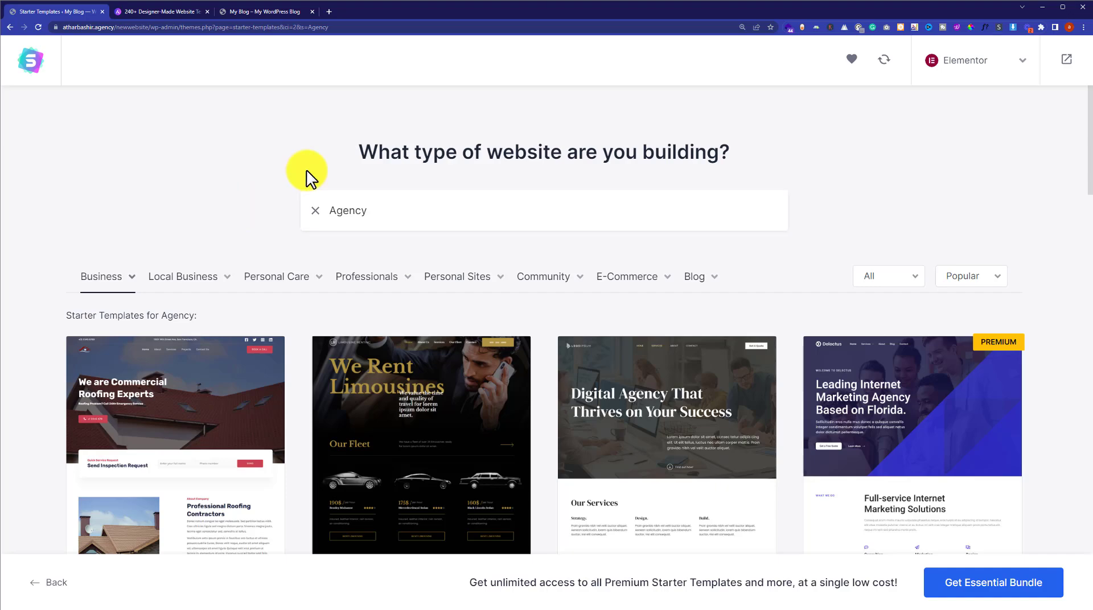
scroll(683, 398, down, 2)
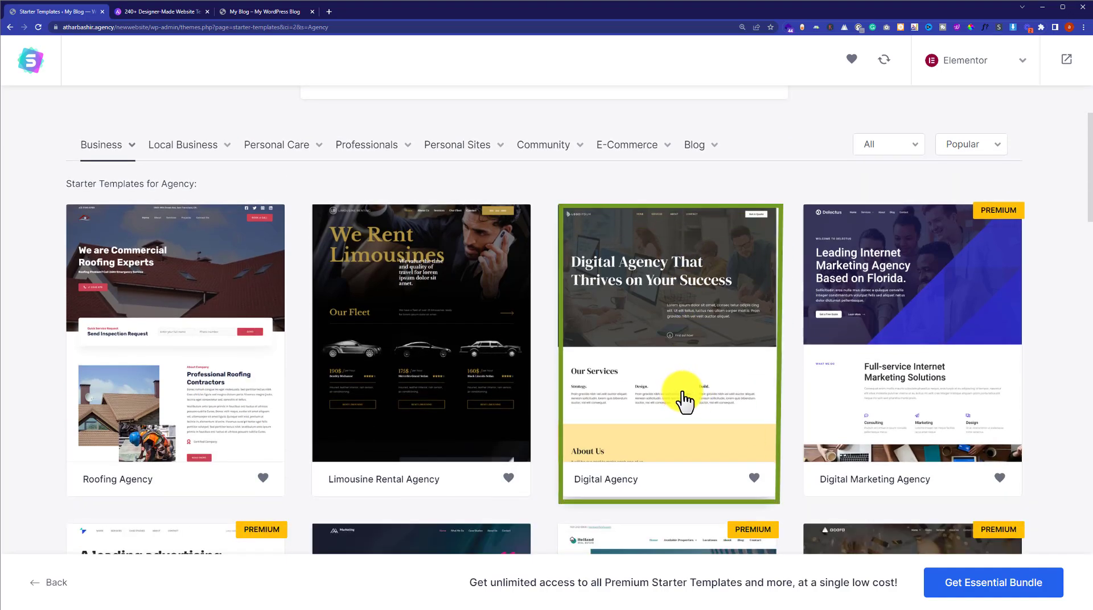
Select the Digital Agency starter template.
click(690, 341)
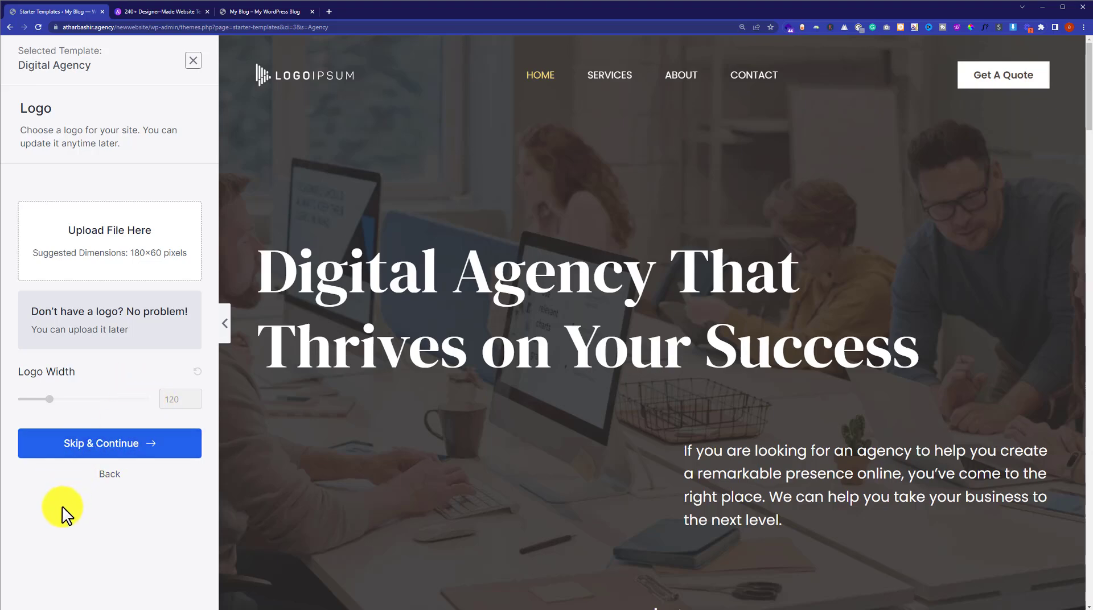
Skip the logo, apply the blue palette and Poppins headings, and continue.
click(91, 450)
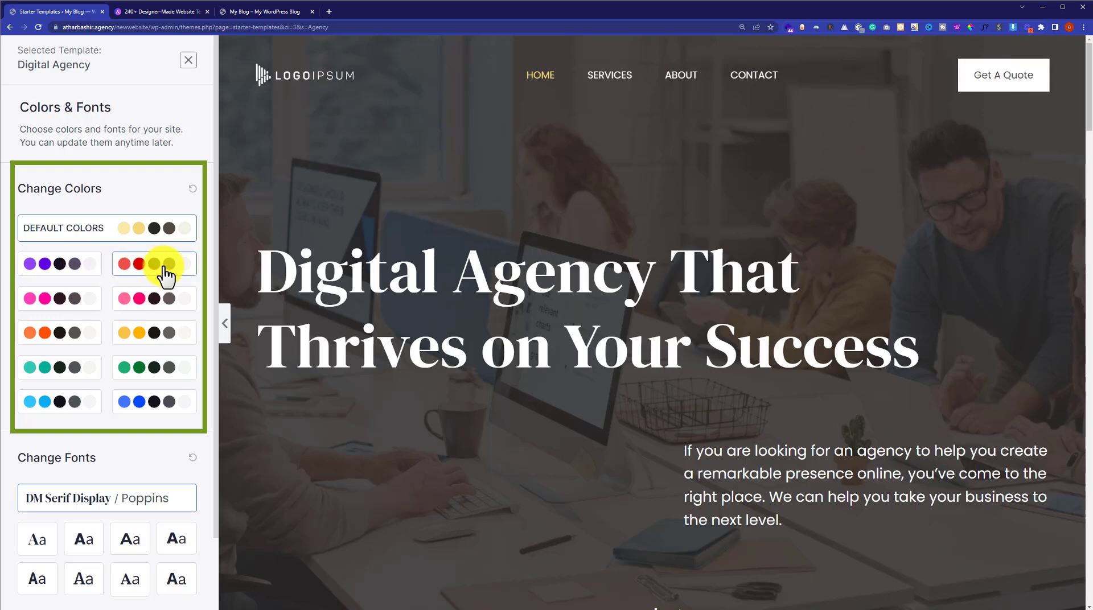
click(155, 404)
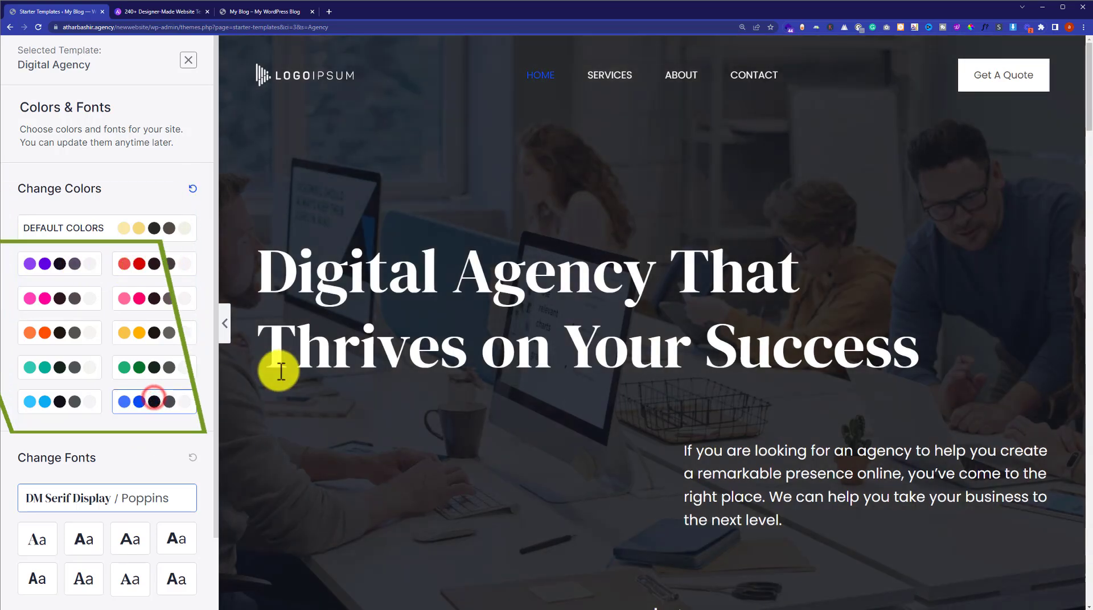
scroll(159, 366, down, 1)
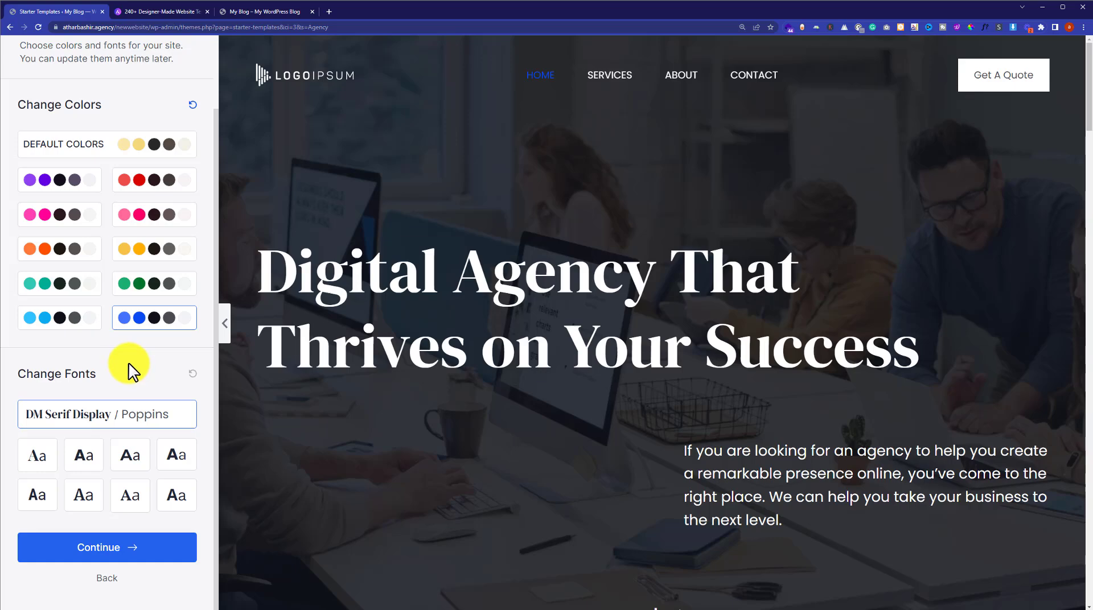
click(85, 458)
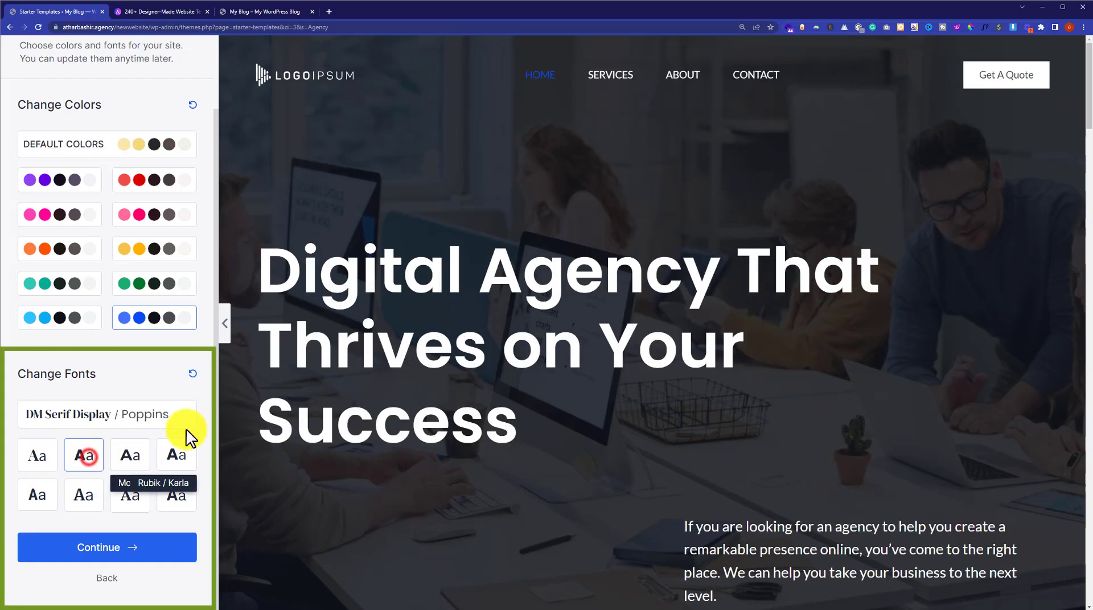
click(119, 547)
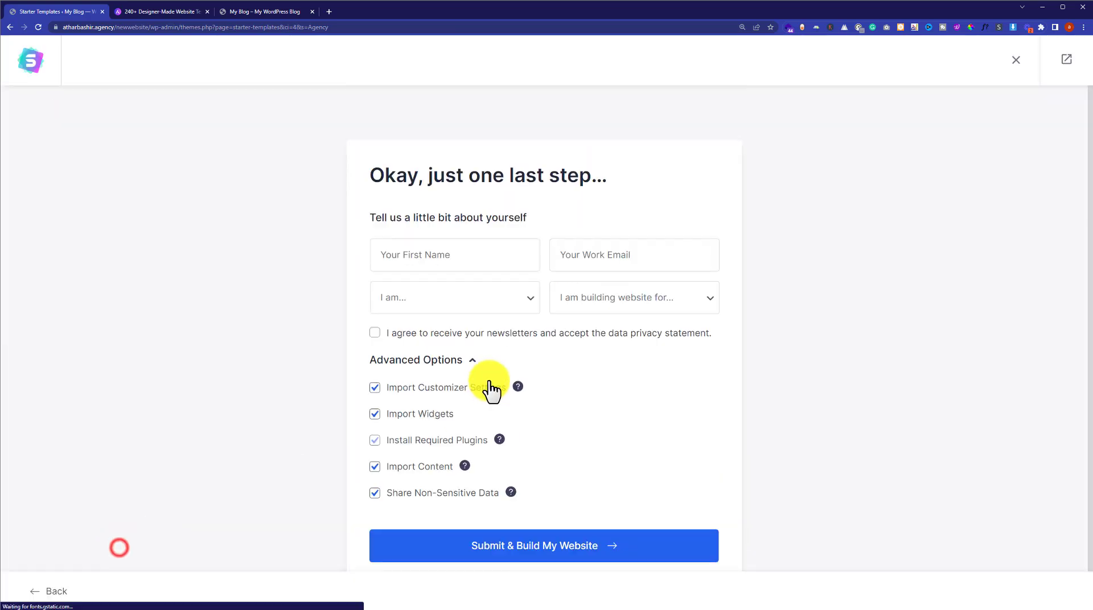
Submit the details and build the Digital Agency website.
click(510, 550)
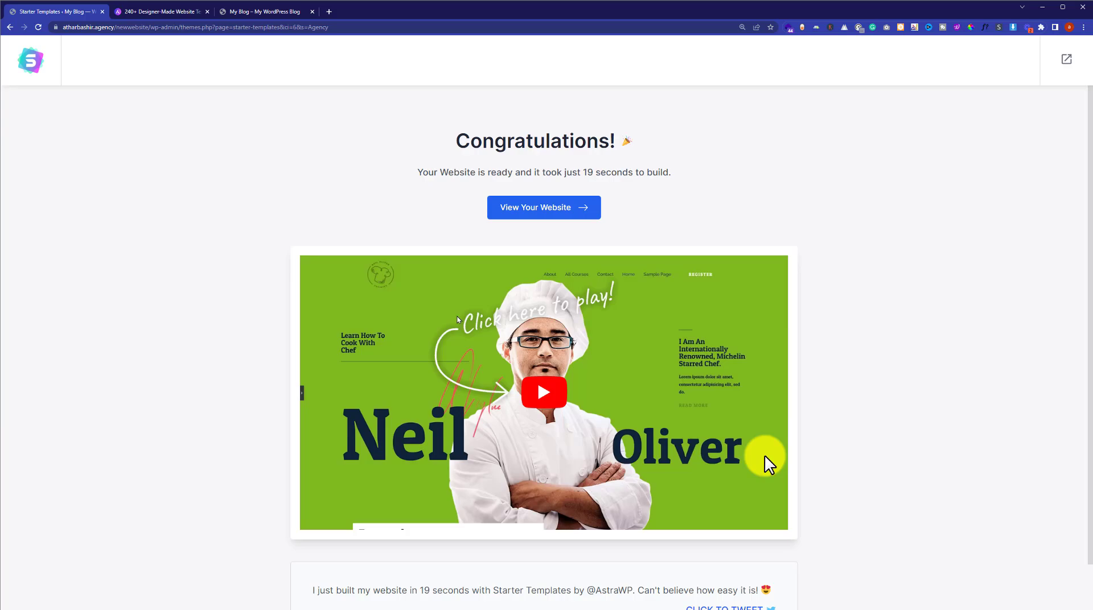
Open the new site and scroll through the hero, Hire Us For, About Us and Clients sections.
click(519, 211)
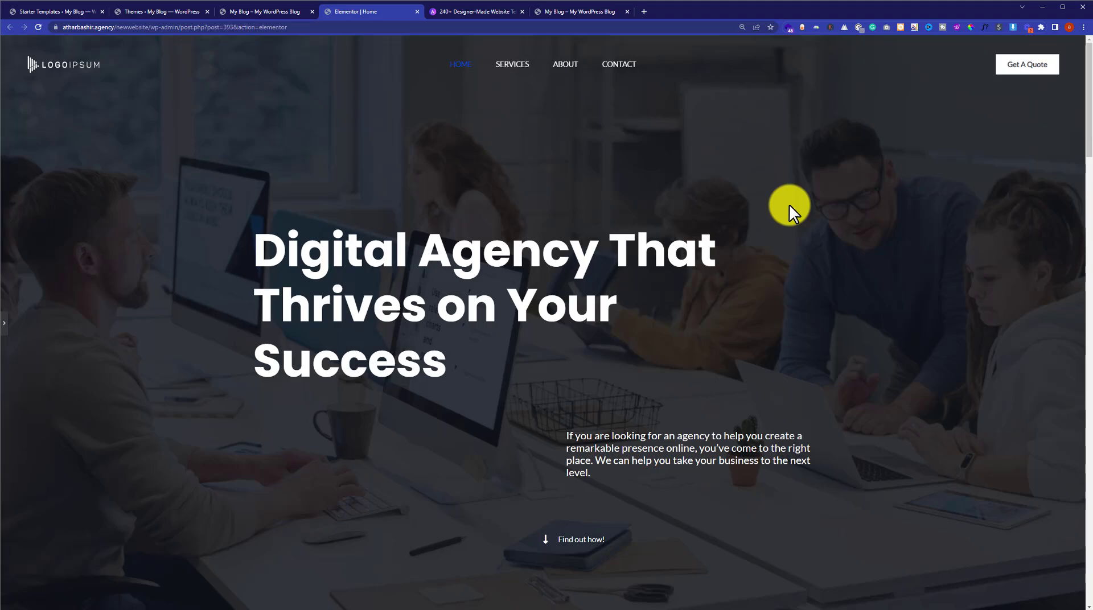
scroll(789, 204, down, 6)
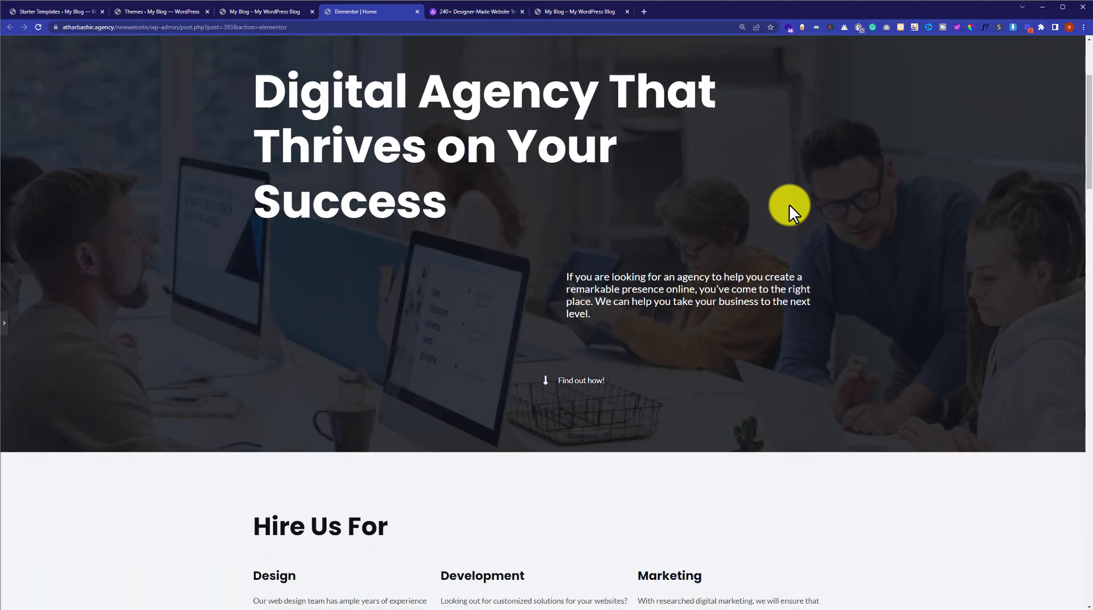
scroll(789, 204, down, 3)
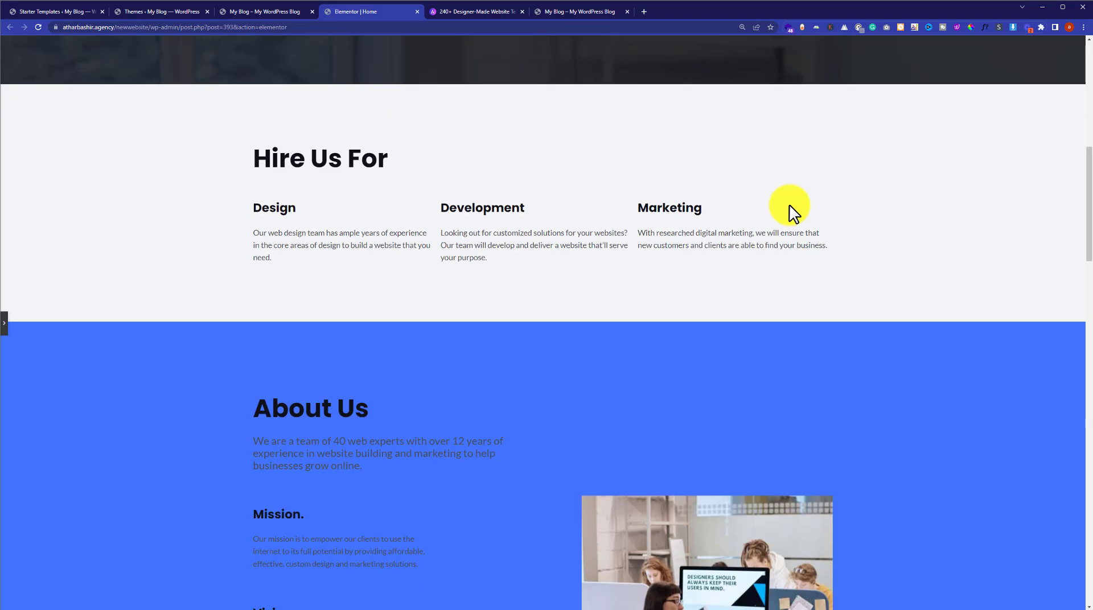
scroll(794, 213, down, 3)
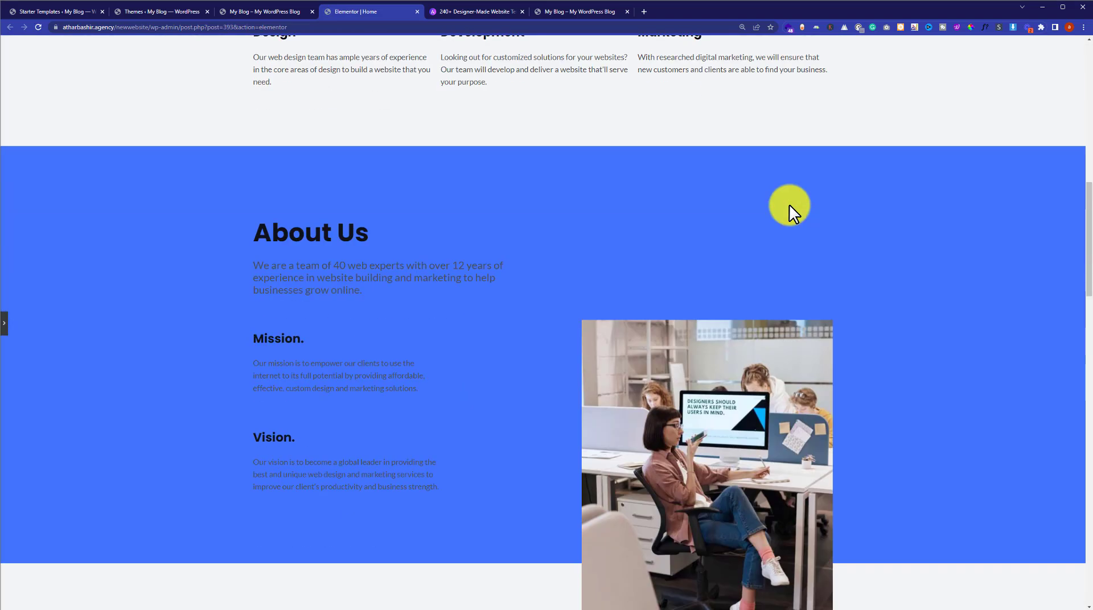
scroll(788, 205, down, 10)
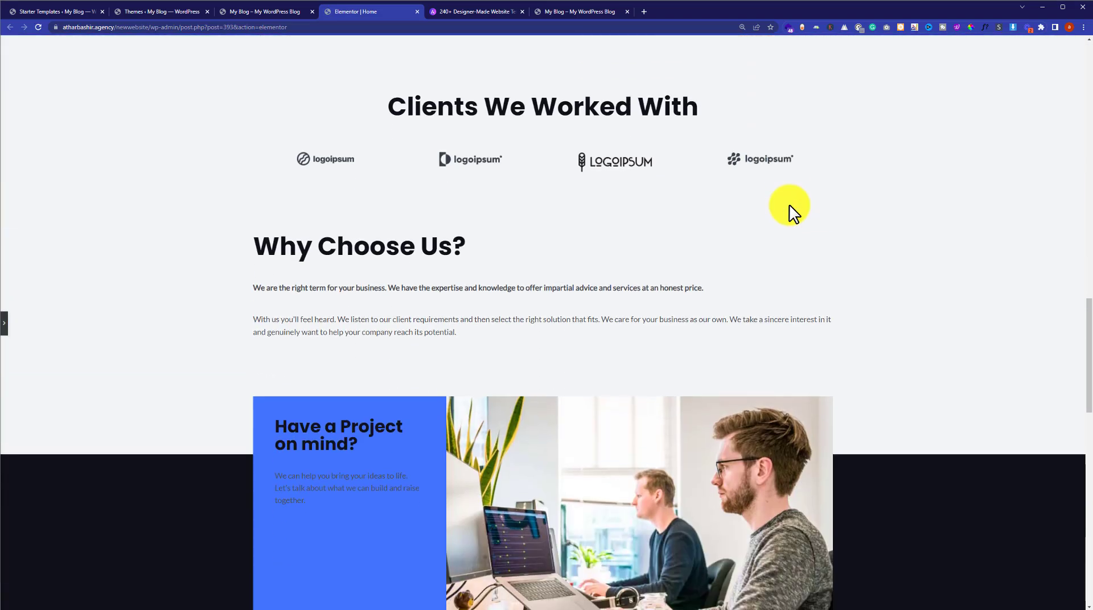
scroll(789, 204, down, 10)
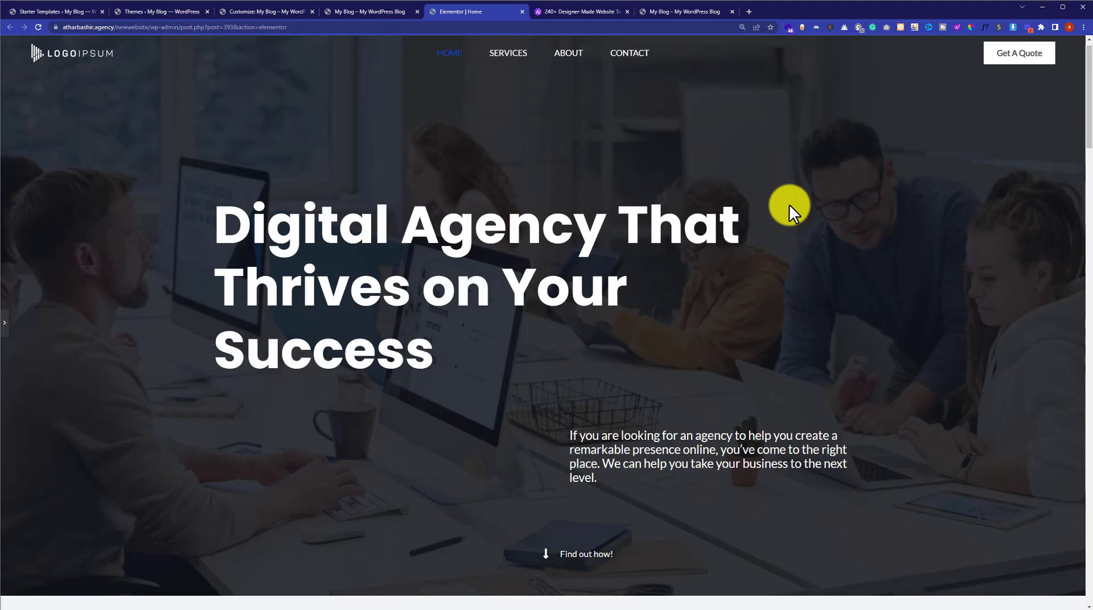
From Pages > All Pages, edit the Home page with Elementor.
click(171, 13)
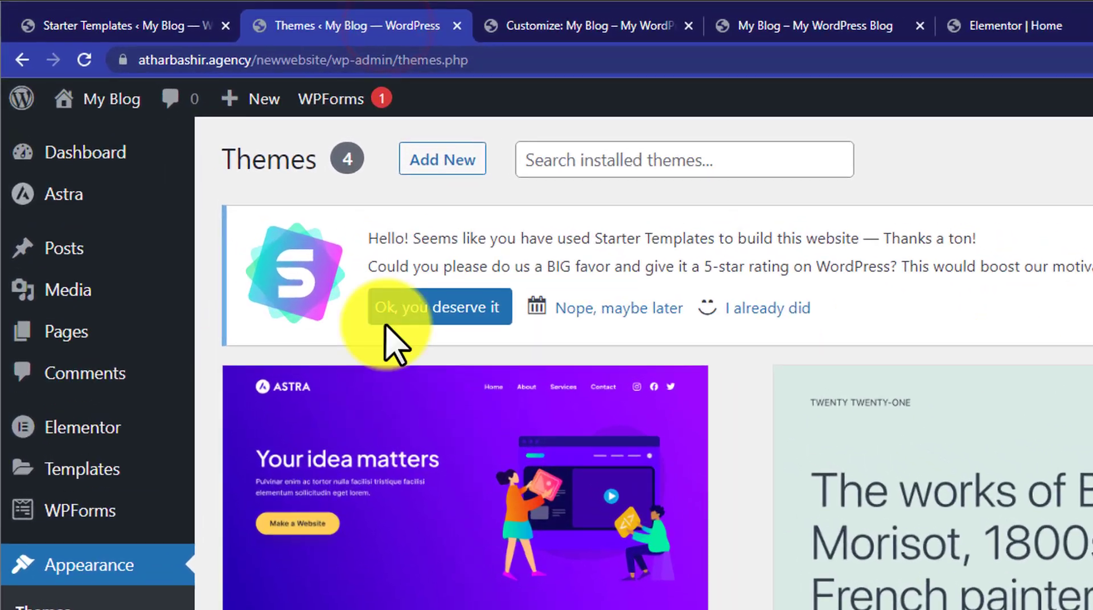
mouse_move(88, 333)
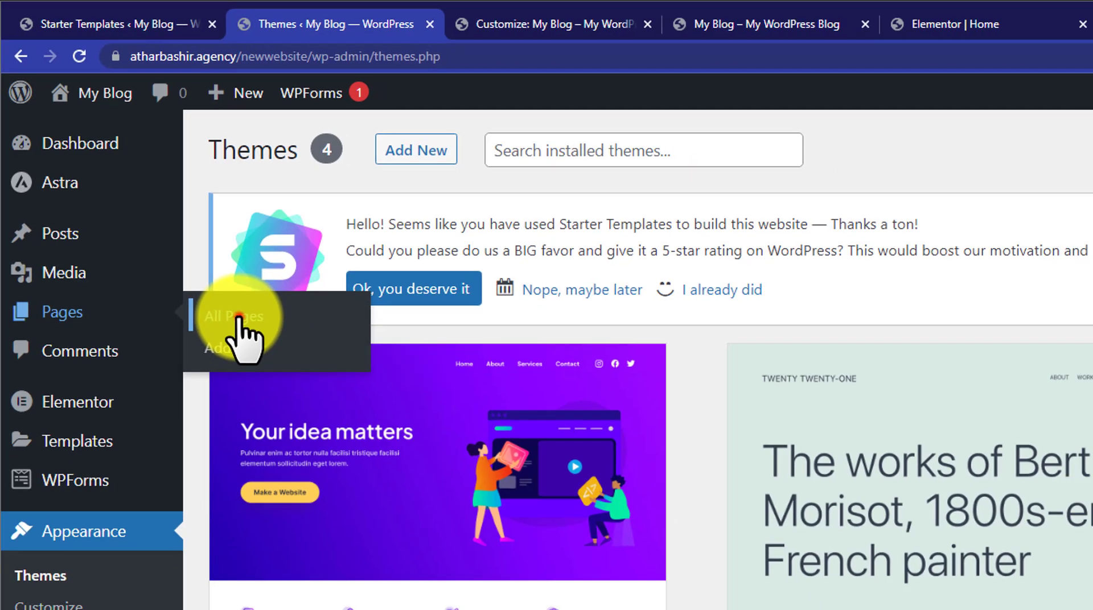
click(238, 316)
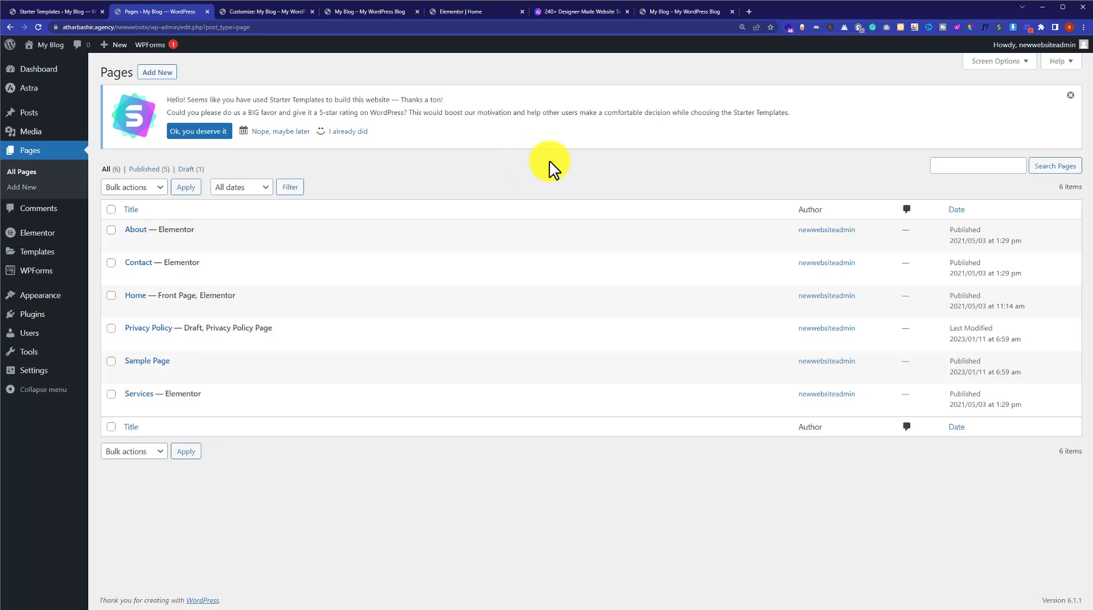
mouse_move(235, 295)
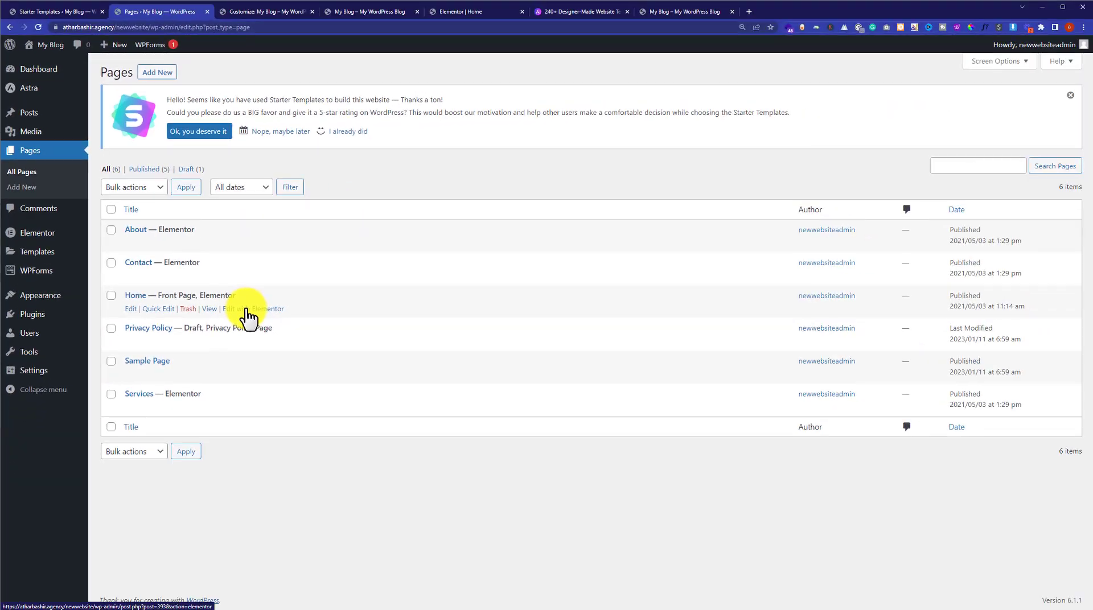
click(481, 470)
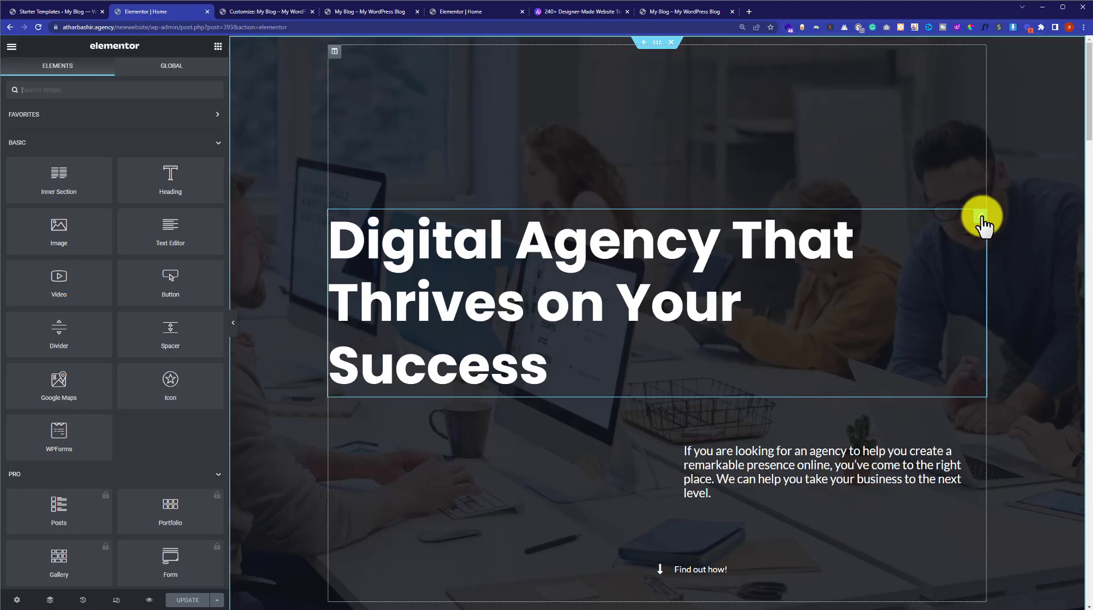
Replace the hero heading's title text with 'welcome to my website'.
click(982, 219)
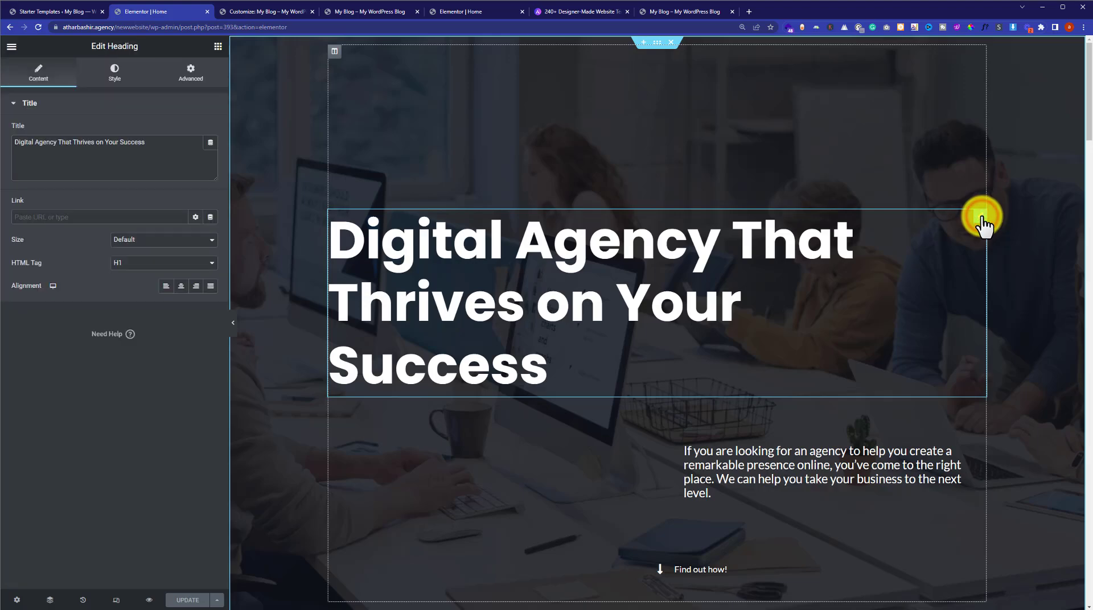
click(94, 149)
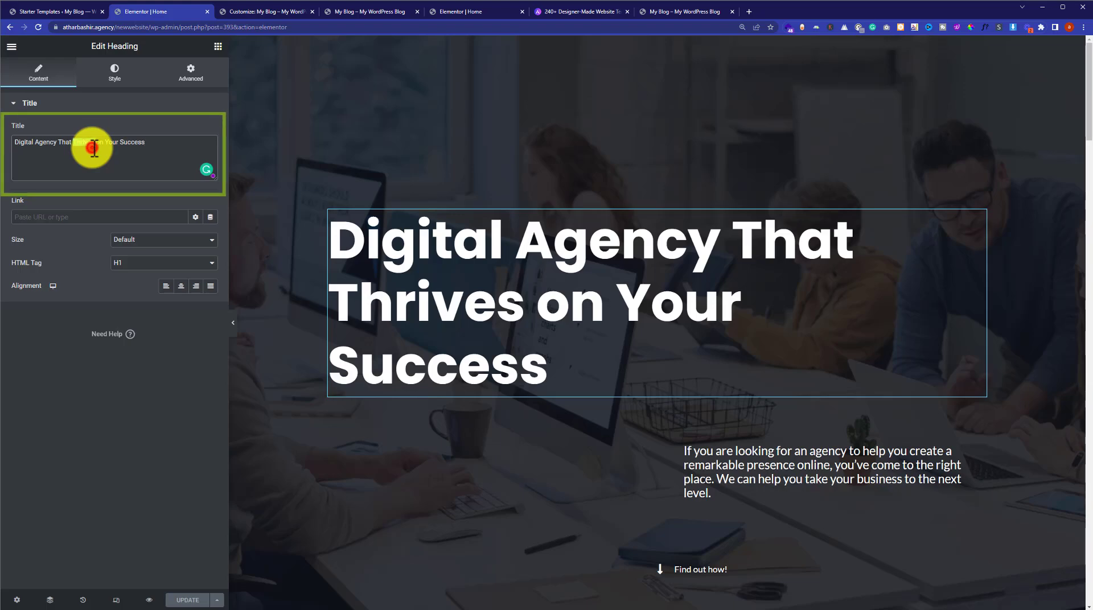
triple_click(94, 149)
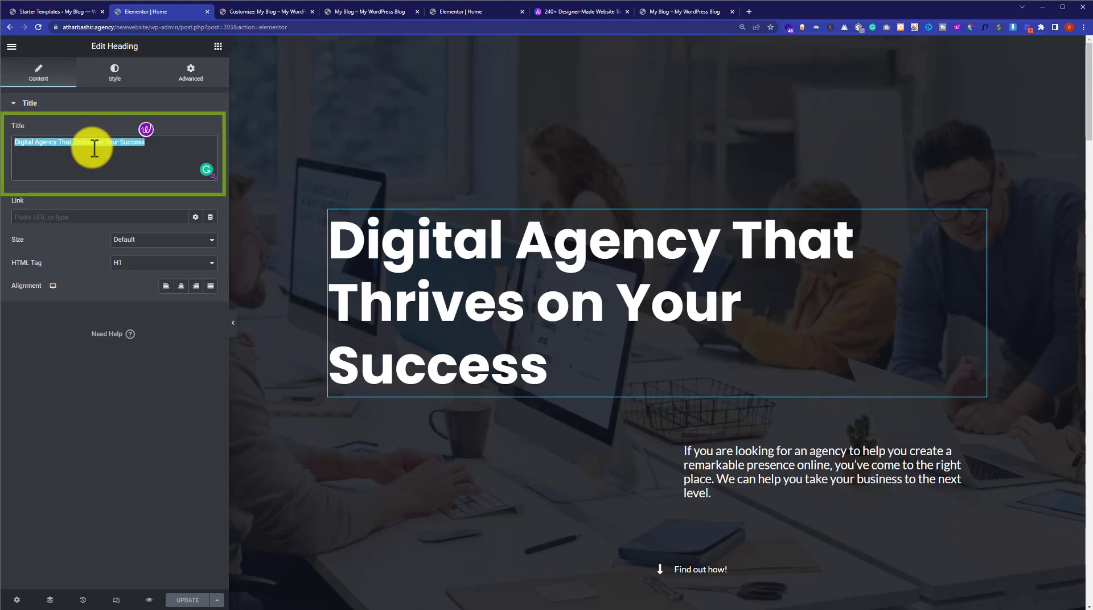
text(wel)
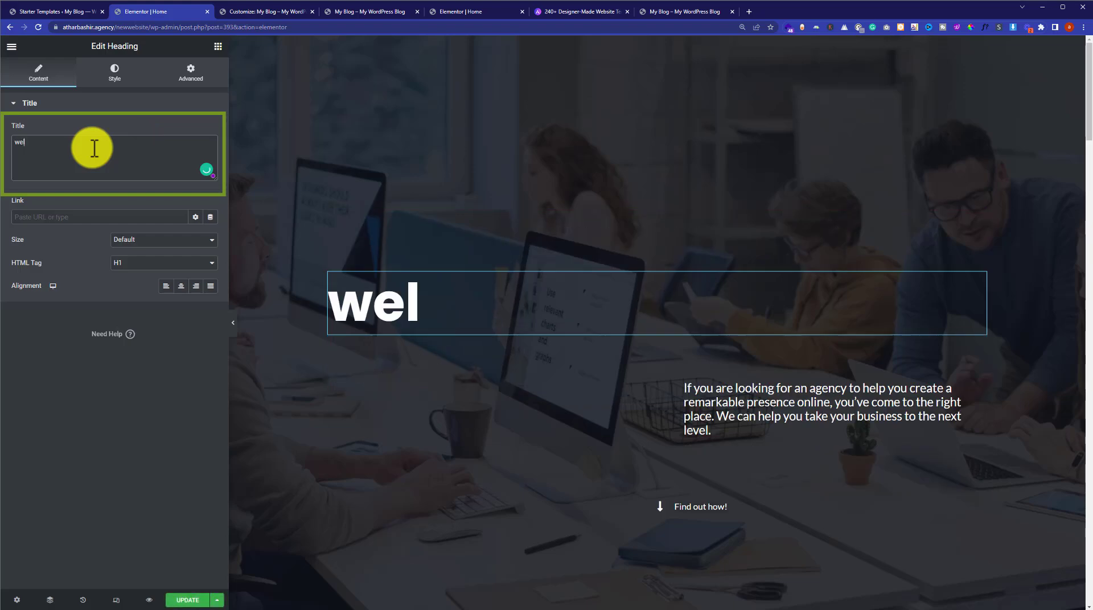
text(come to my website)
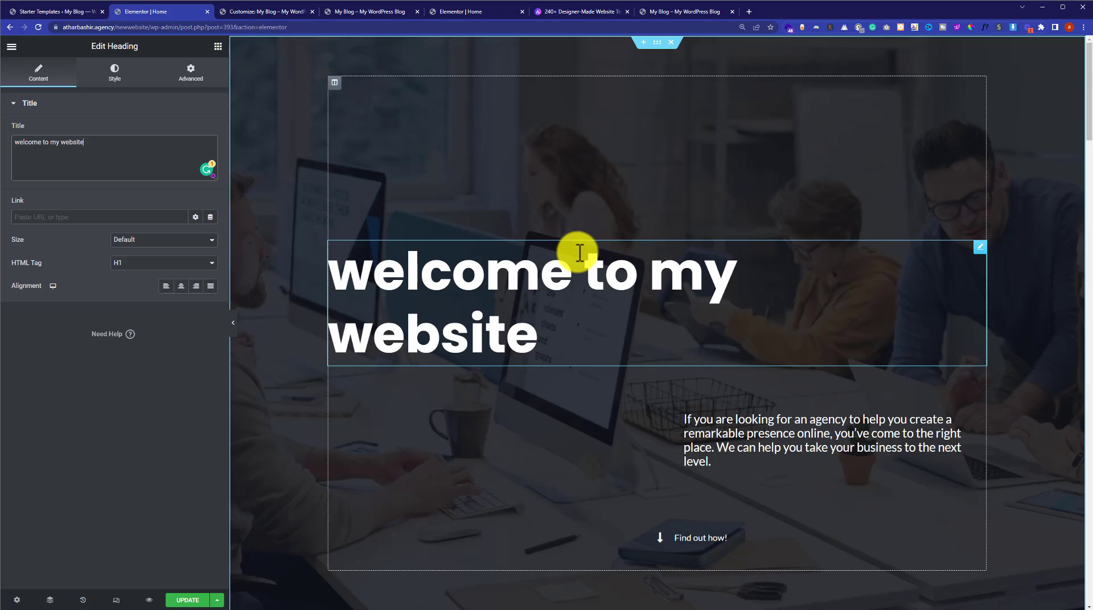
Select the About Us office photo and open the media library to change it.
scroll(579, 252, down, 15)
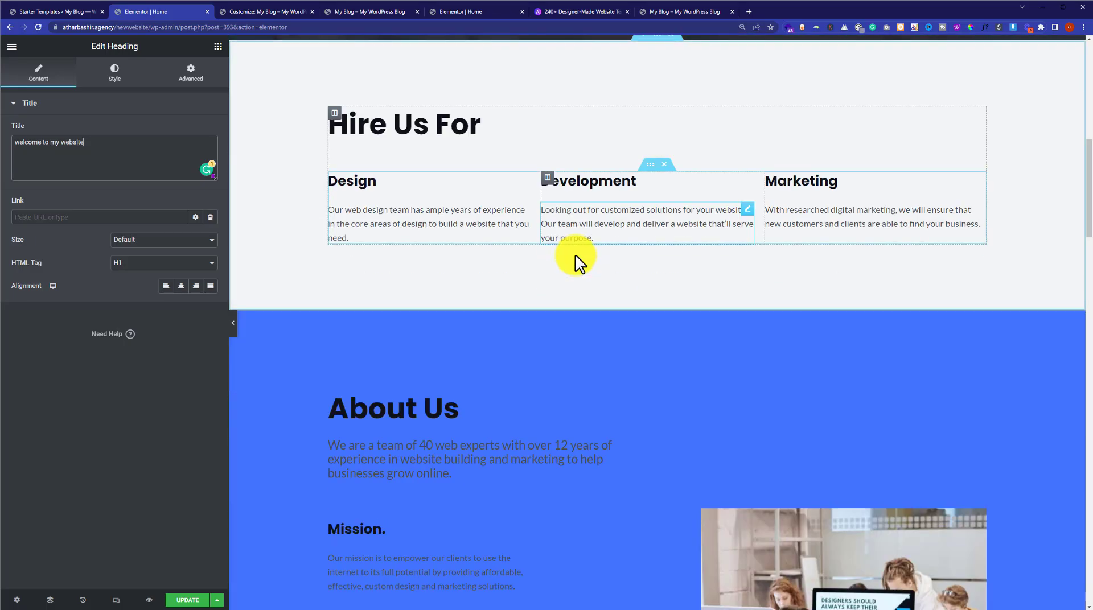
scroll(575, 254, down, 5)
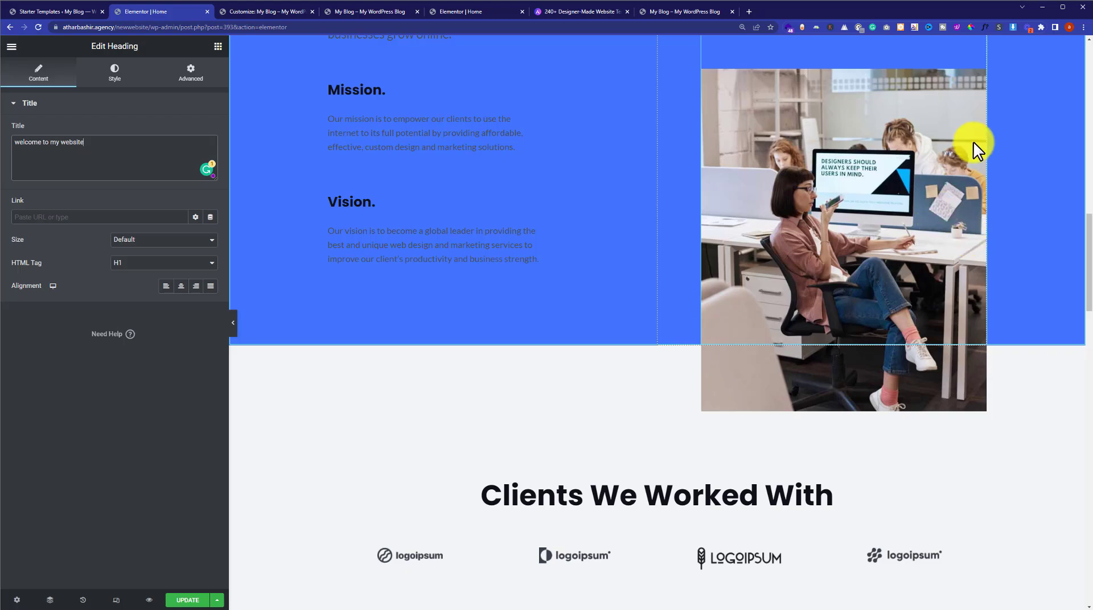
click(958, 93)
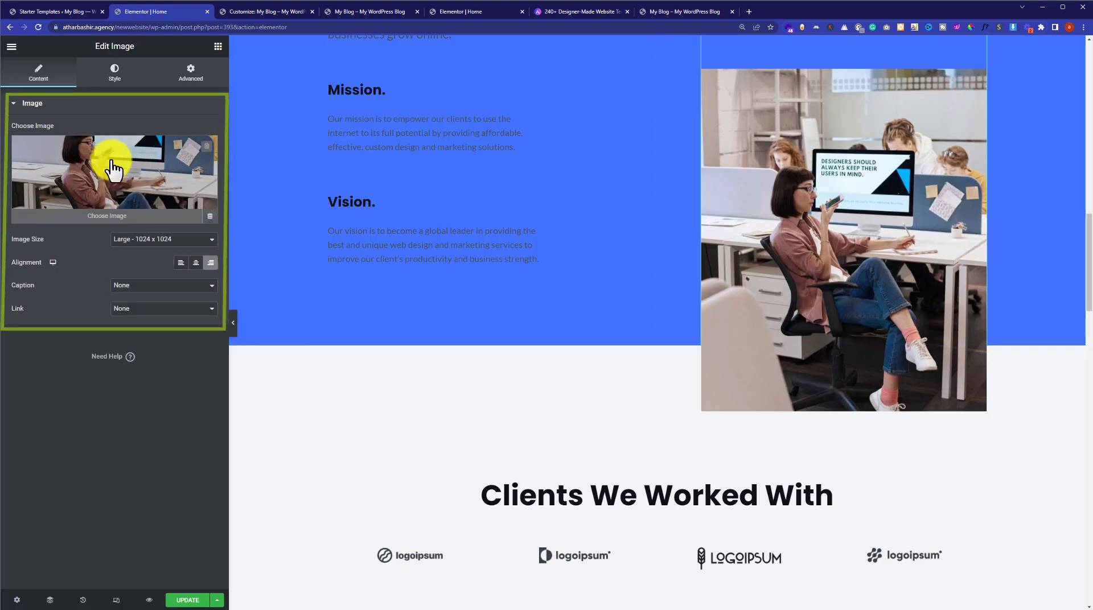
click(94, 216)
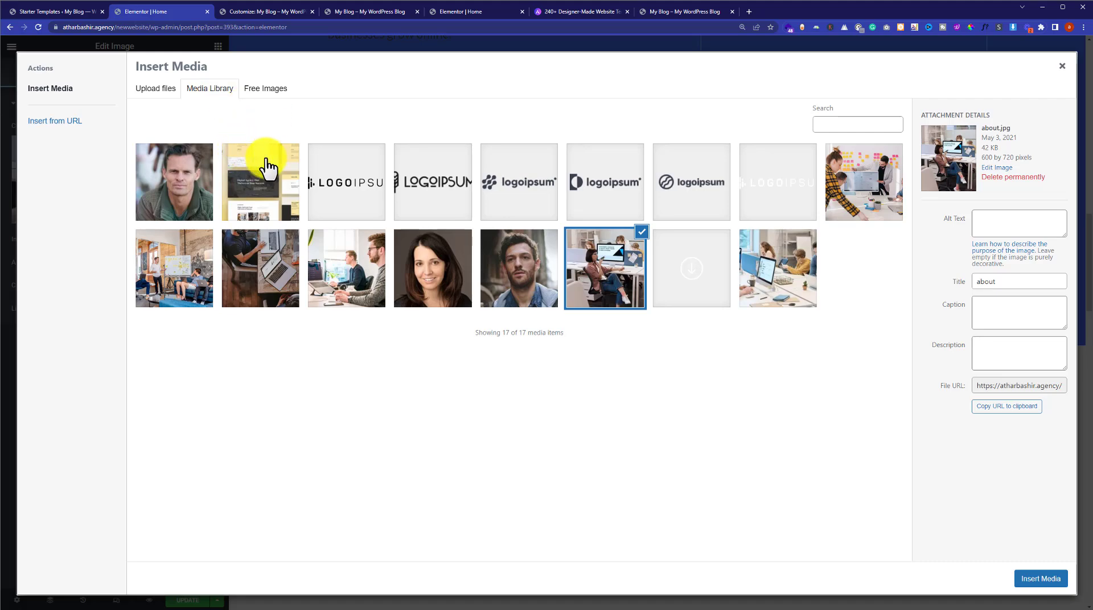
View the Upload files tab, then close Insert Media without changing the photo.
click(149, 89)
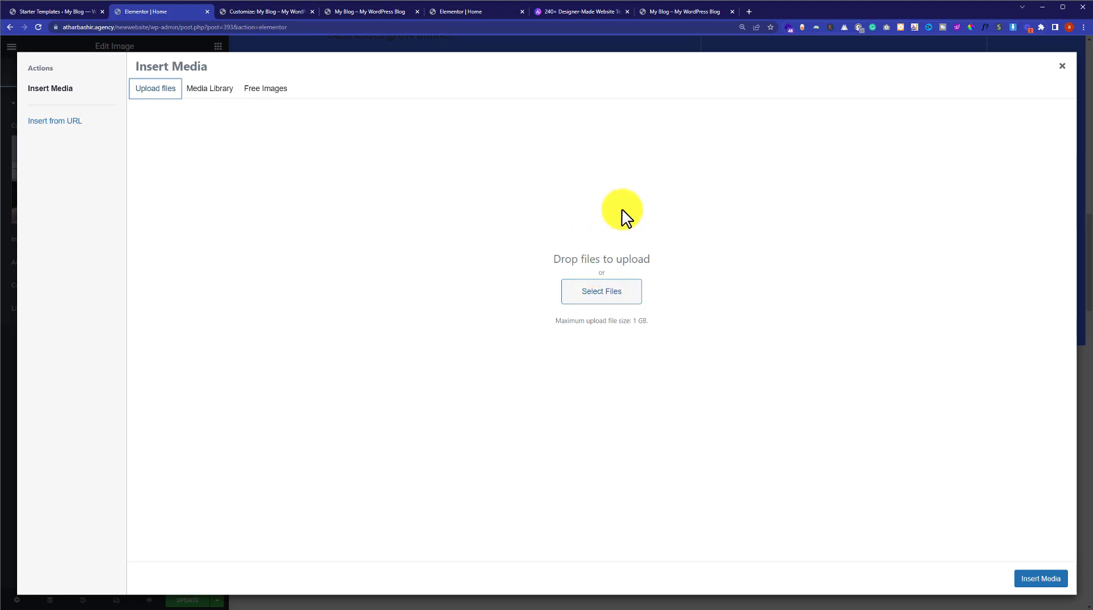
click(1060, 66)
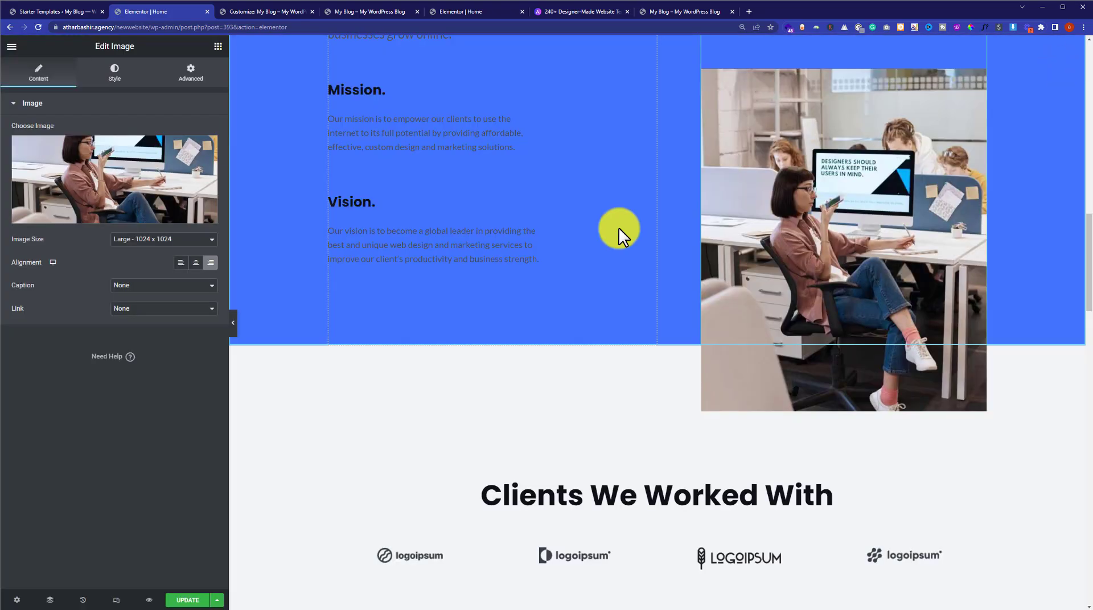